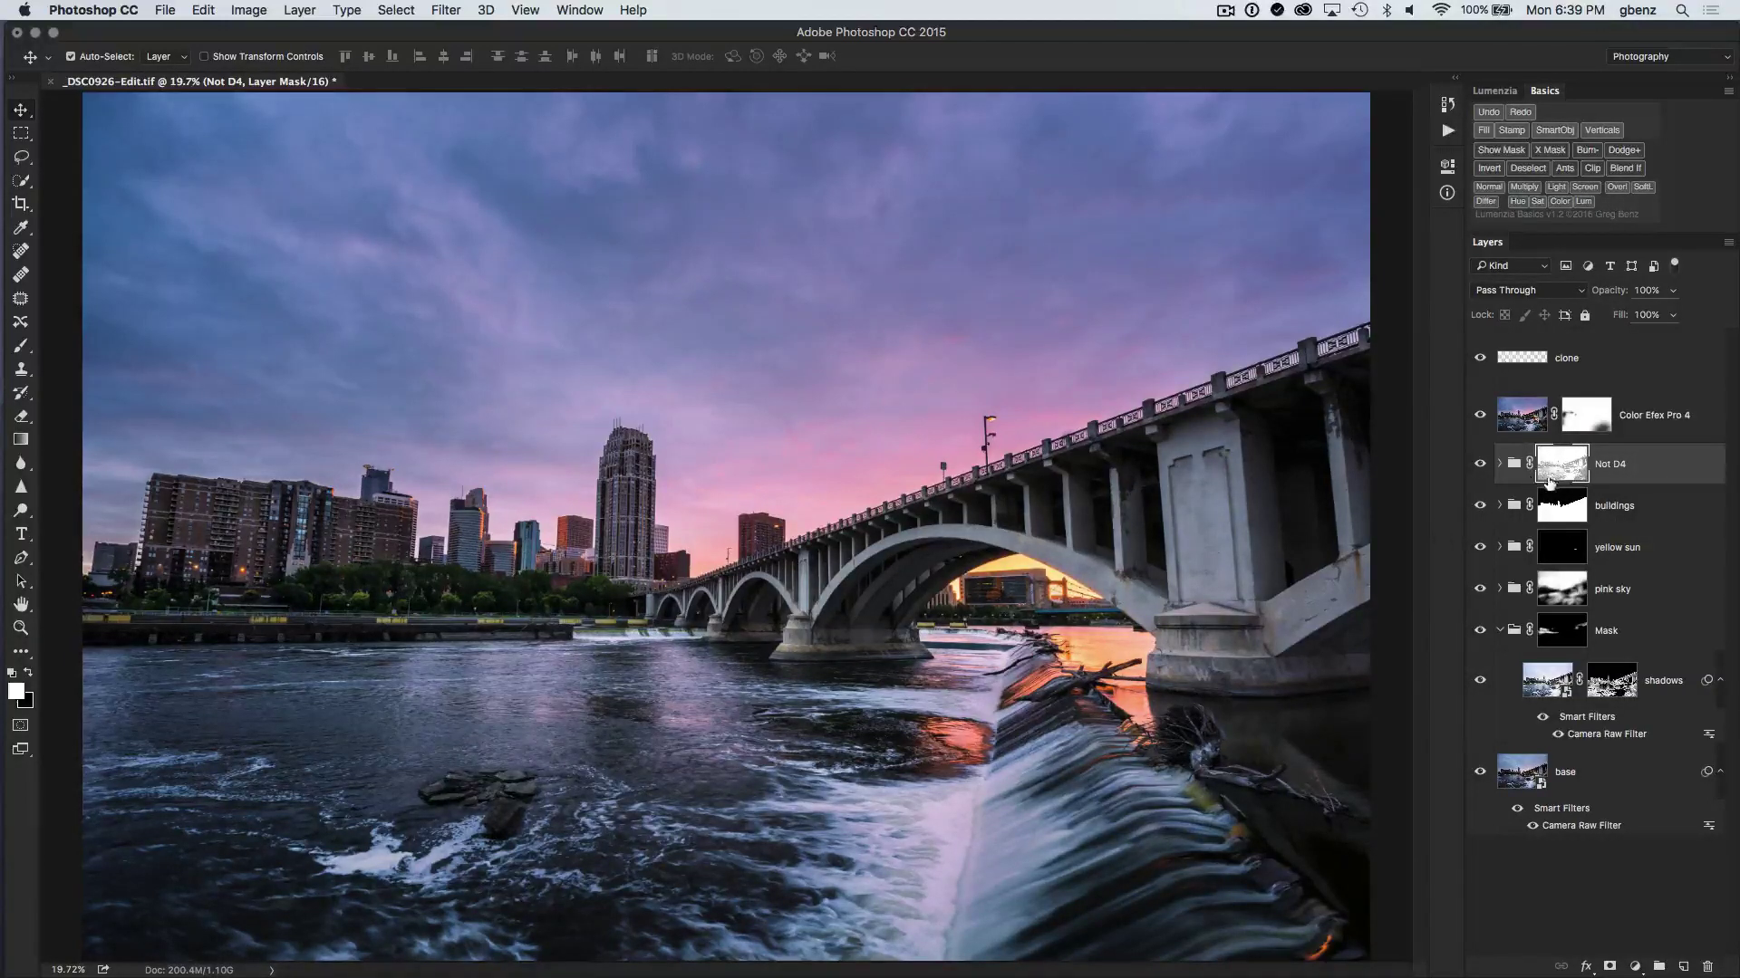
Select every layer, from the top 'clone' layer down to 'base'.
{"action": "left_click", "coordinate": [1614, 379]}
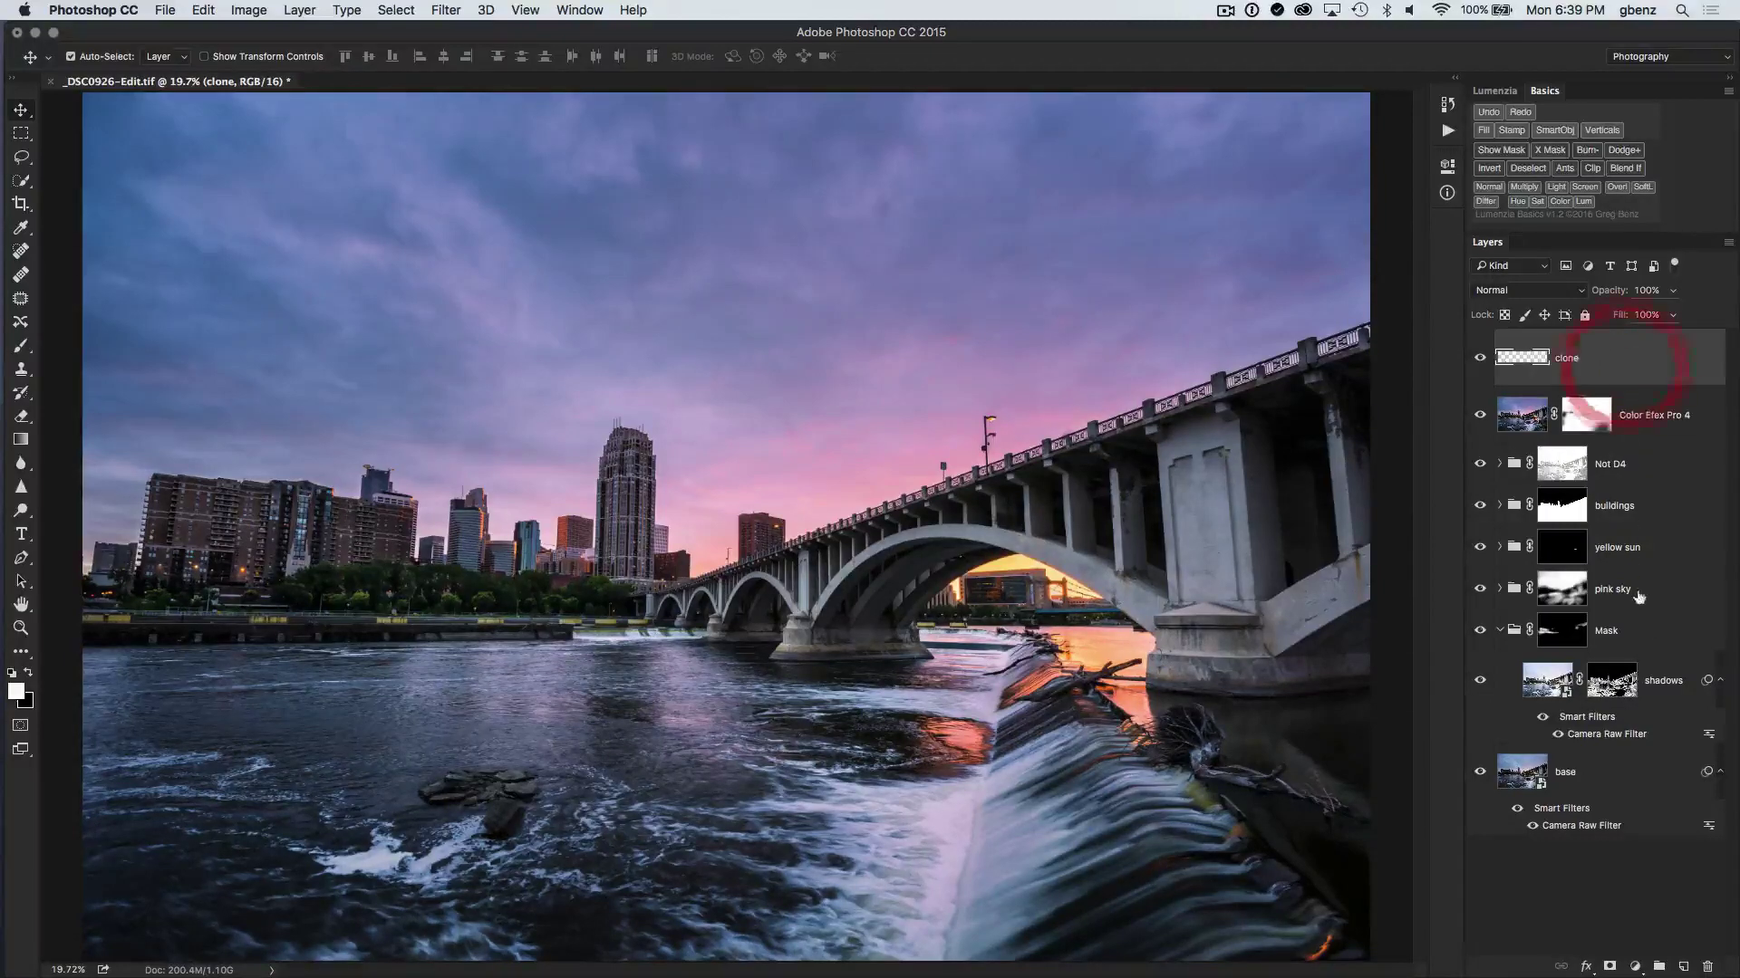
{"action": "left_click", "coordinate": [1641, 781], "text": "shift"}
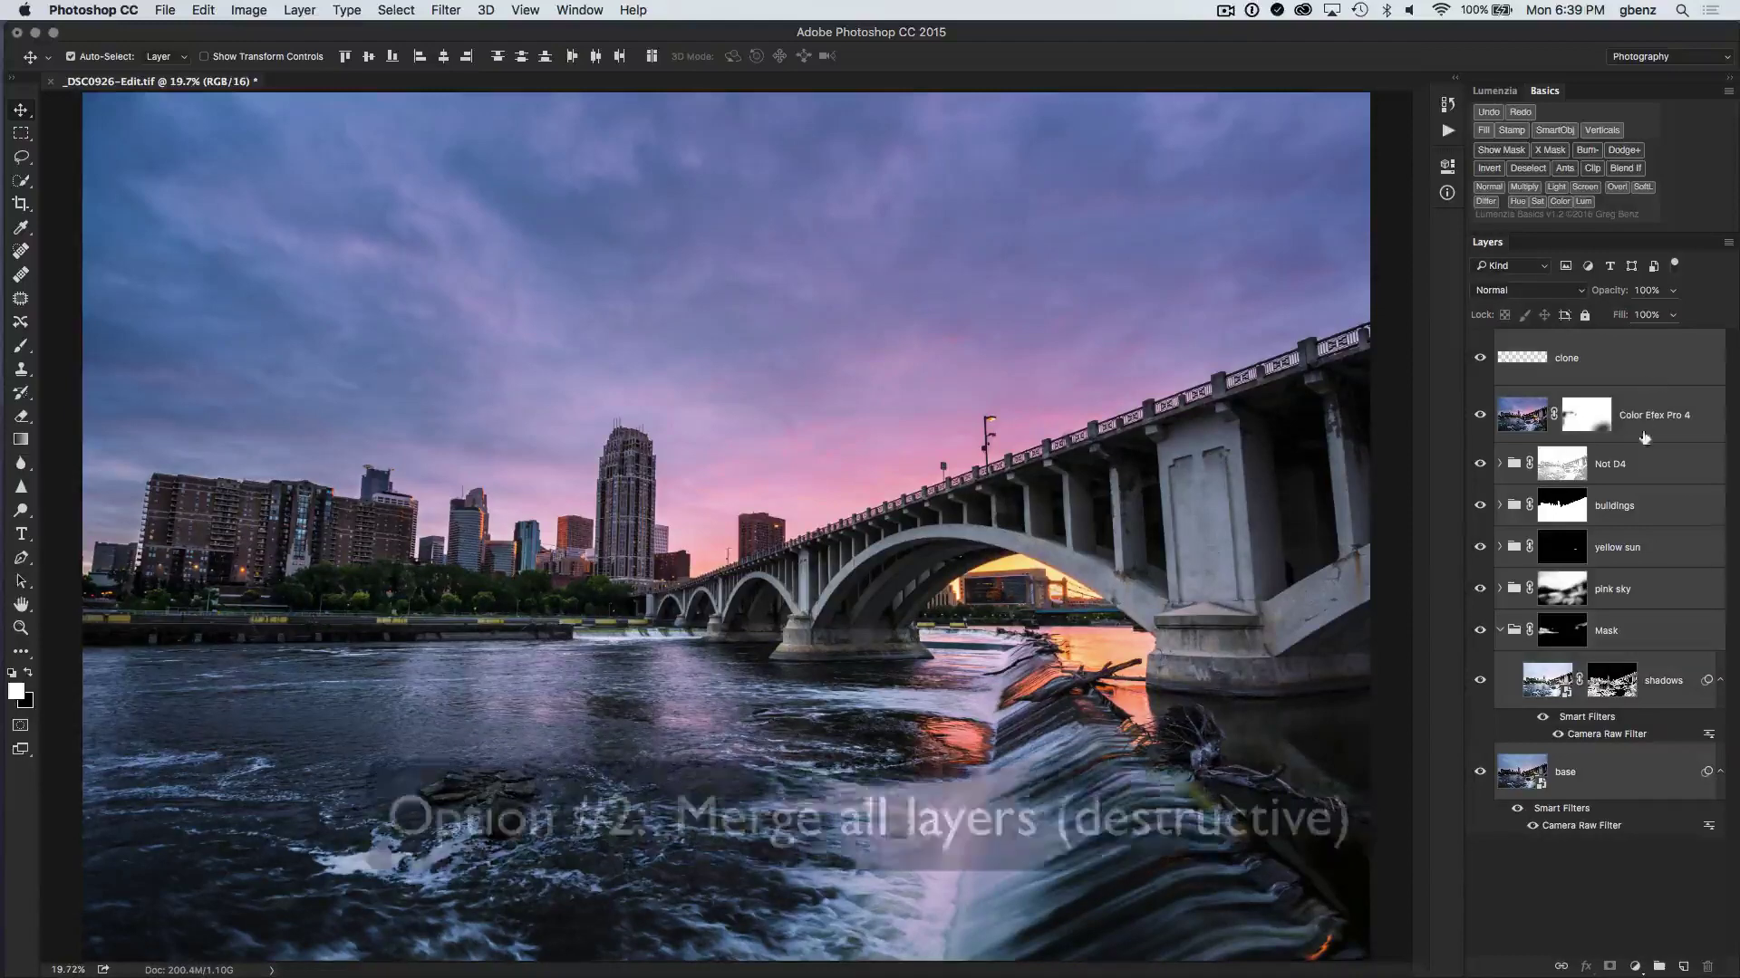
Merge the selected layers into one layer named 'clone' with Merge Layers.
{"action": "right_click", "coordinate": [1650, 466]}
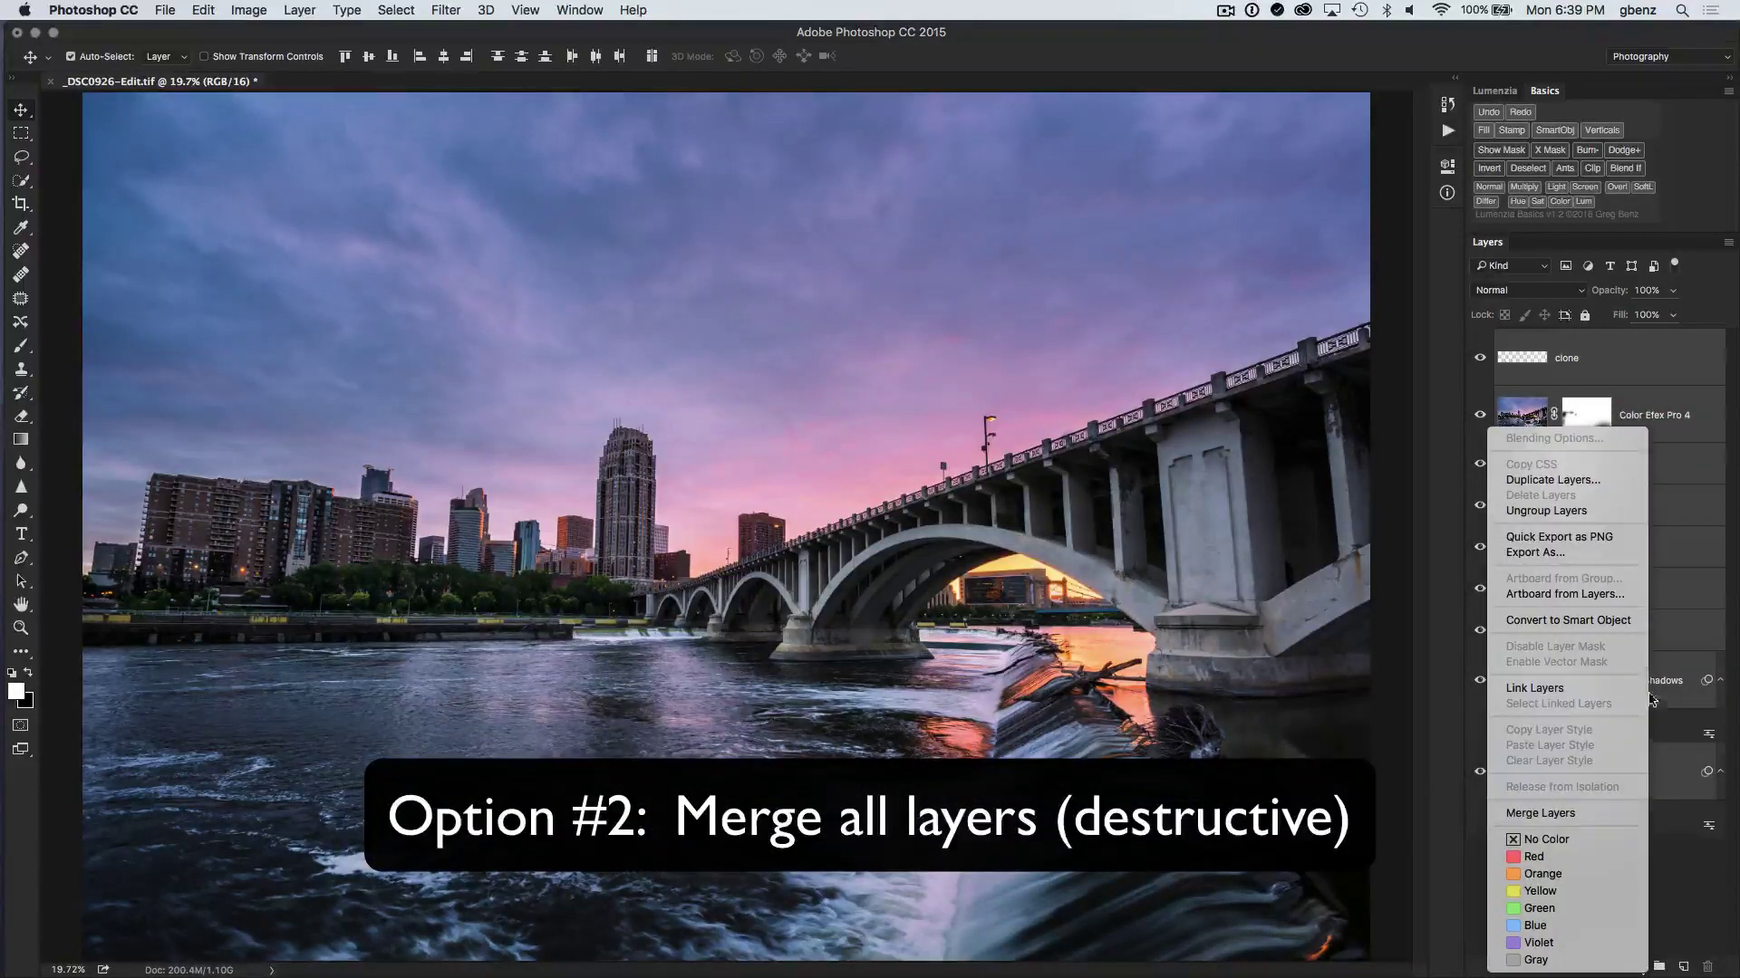
{"action": "left_click", "coordinate": [1613, 813]}
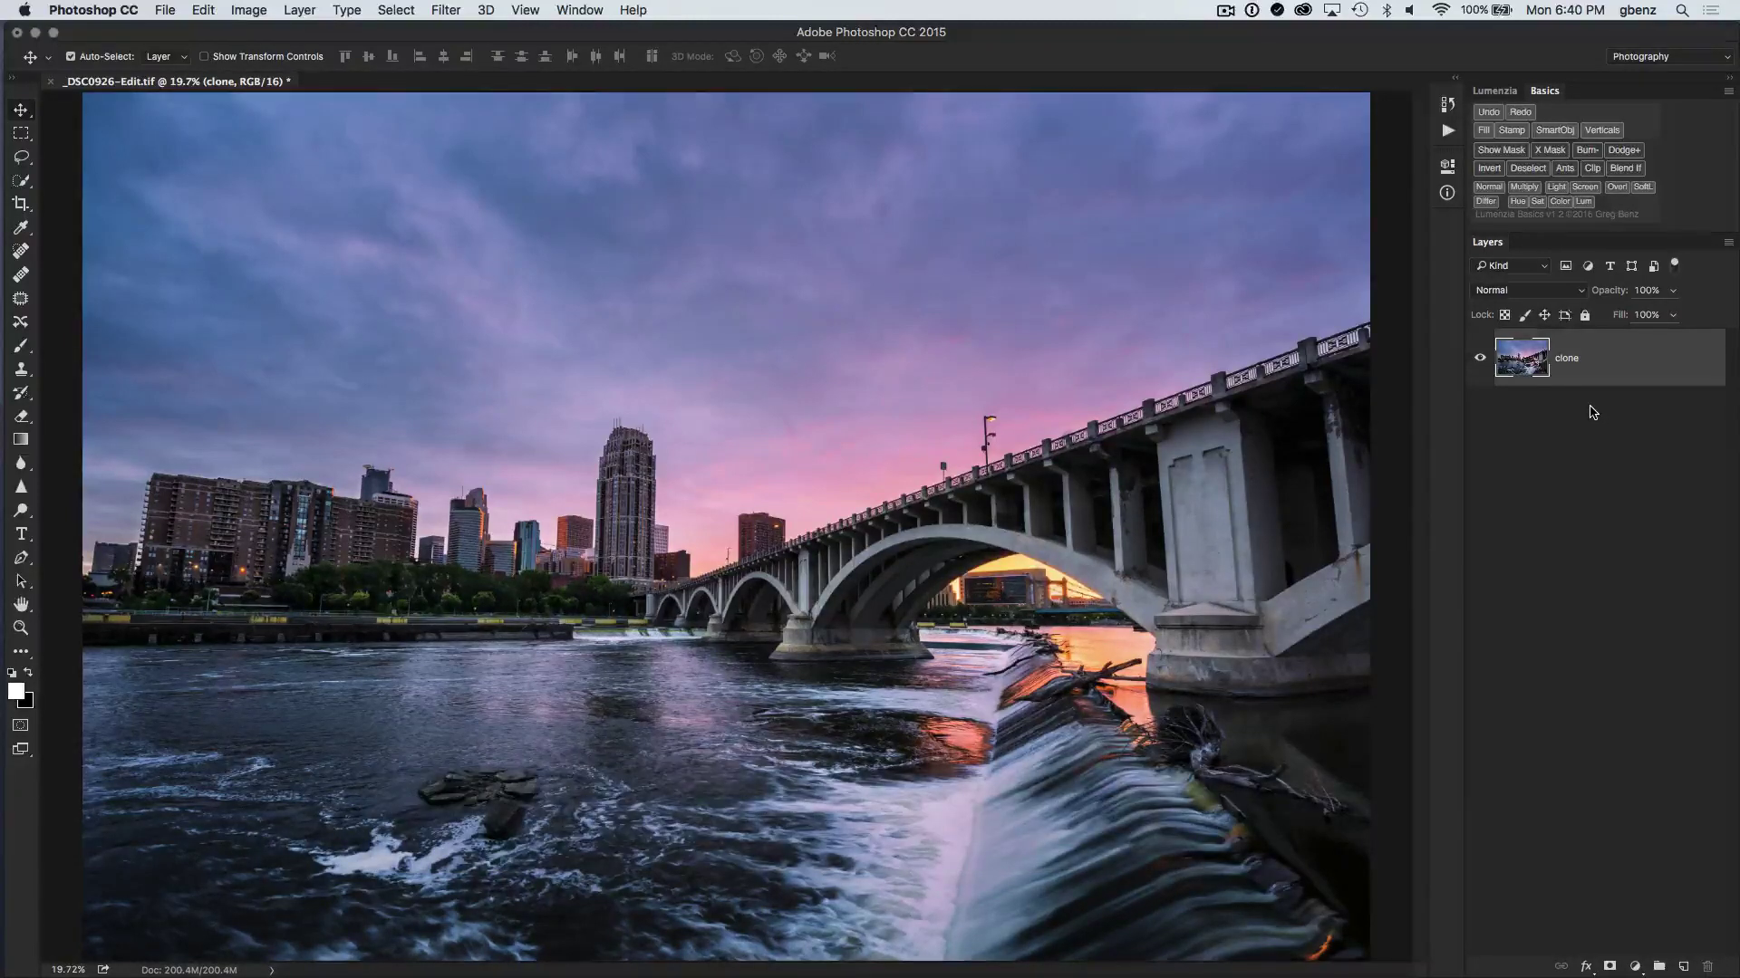
Undo the merge and convert the selected layers into a 'clone' smart object instead.
{"action": "key", "text": "super+z"}
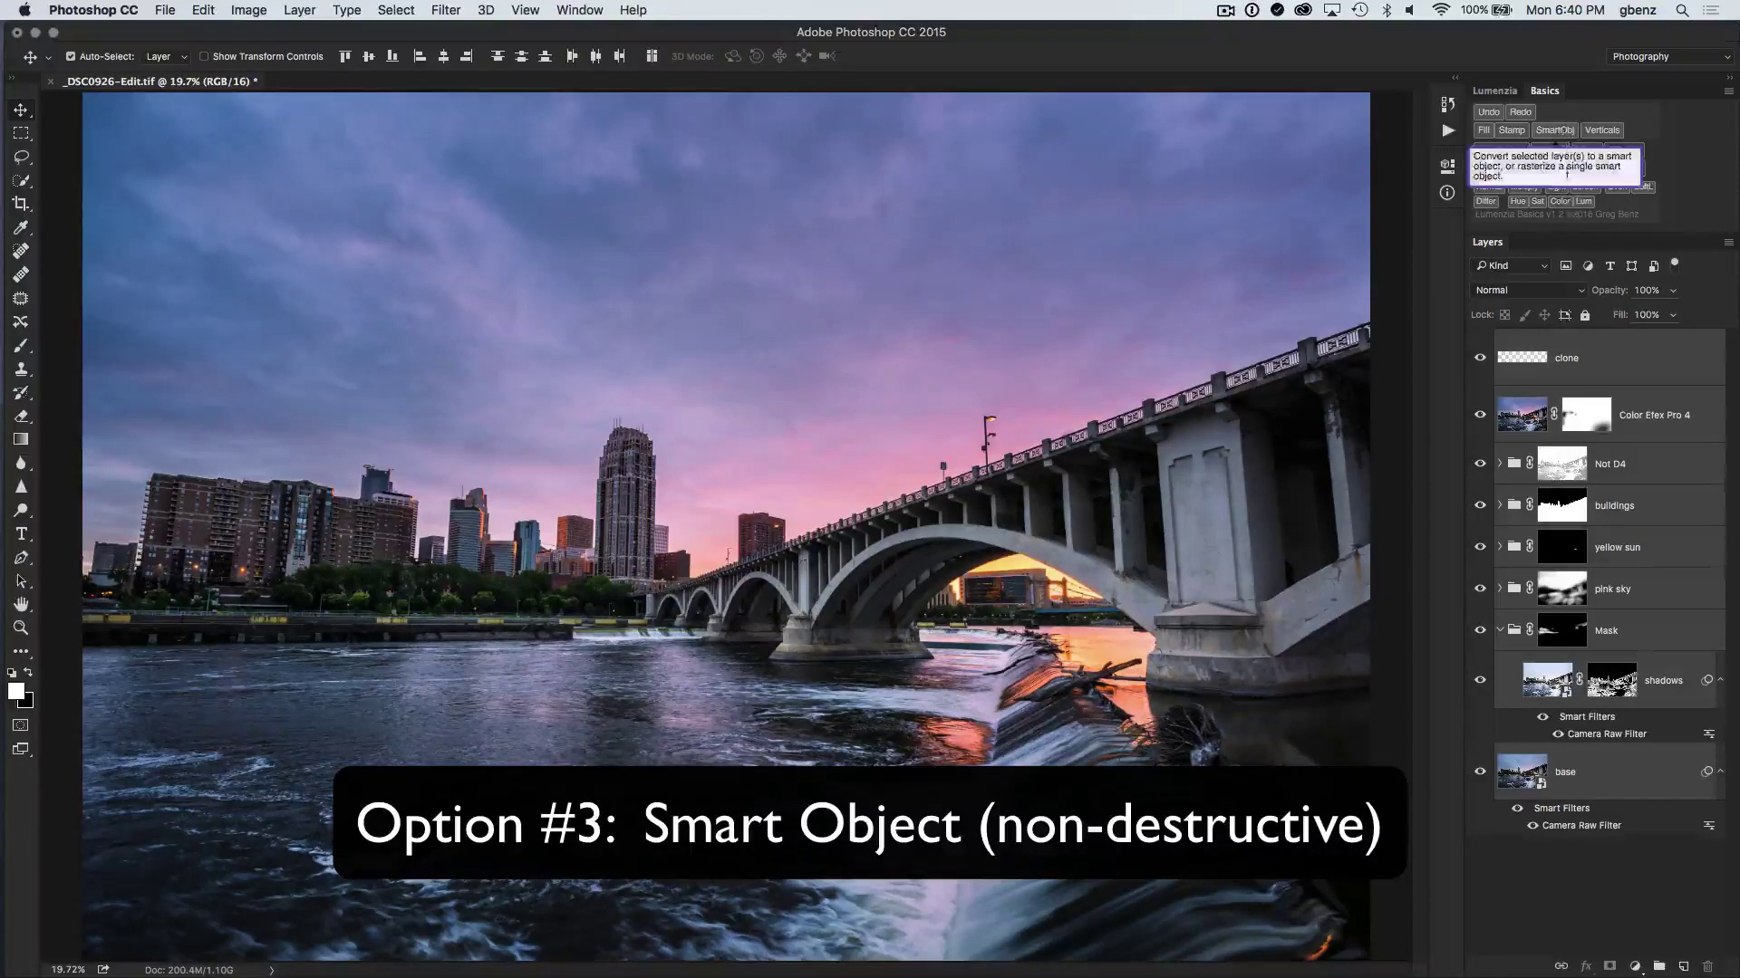
{"action": "right_click", "coordinate": [1660, 361]}
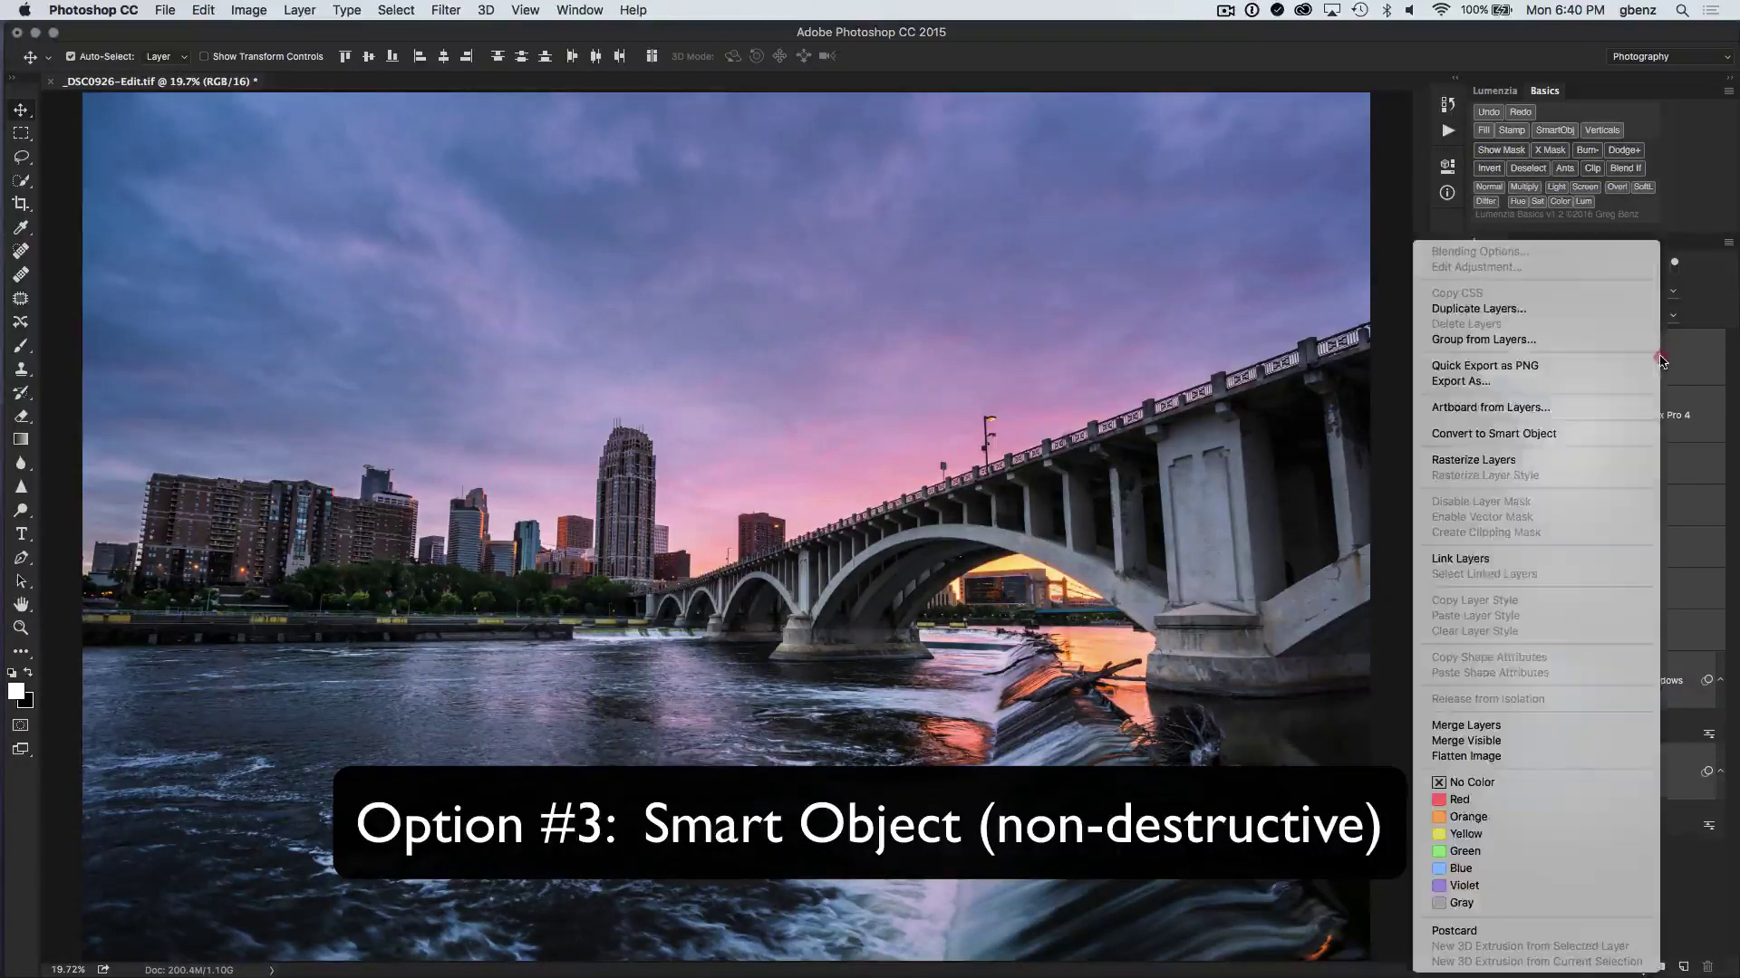
{"action": "left_click", "coordinate": [1612, 433]}
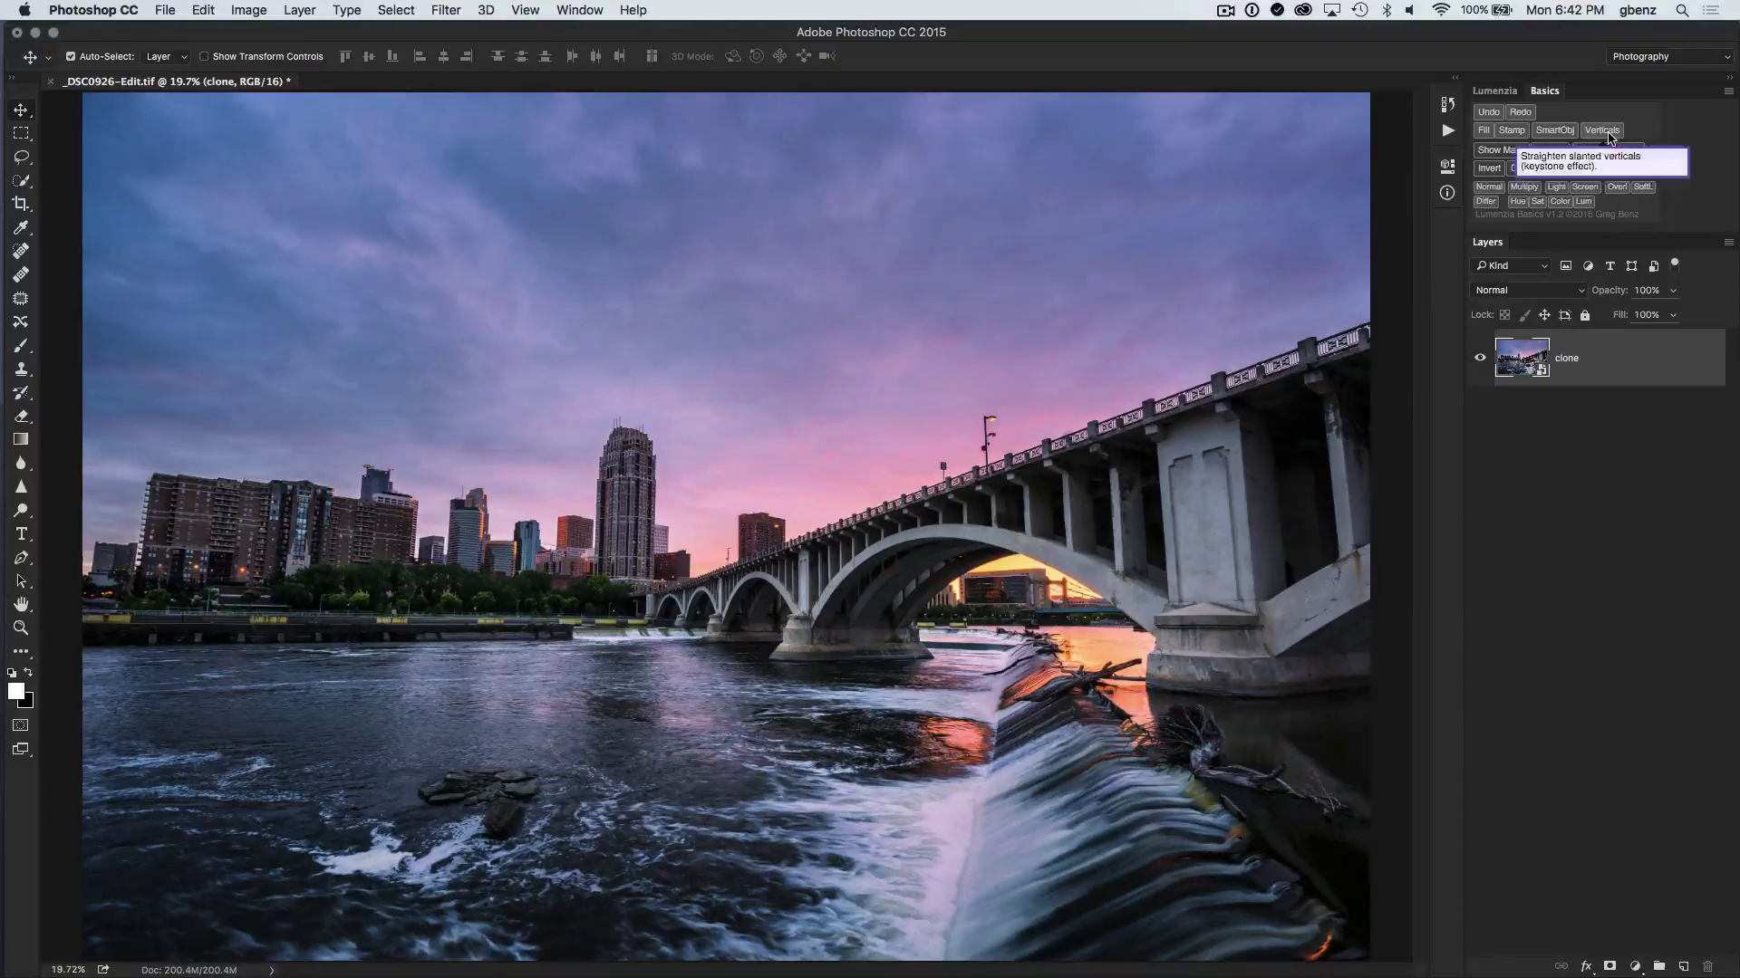
Start Verticals straightening with 'Verticals on both 2 sides' and 'Clear guides when done'.
{"action": "left_click", "coordinate": [1605, 132]}
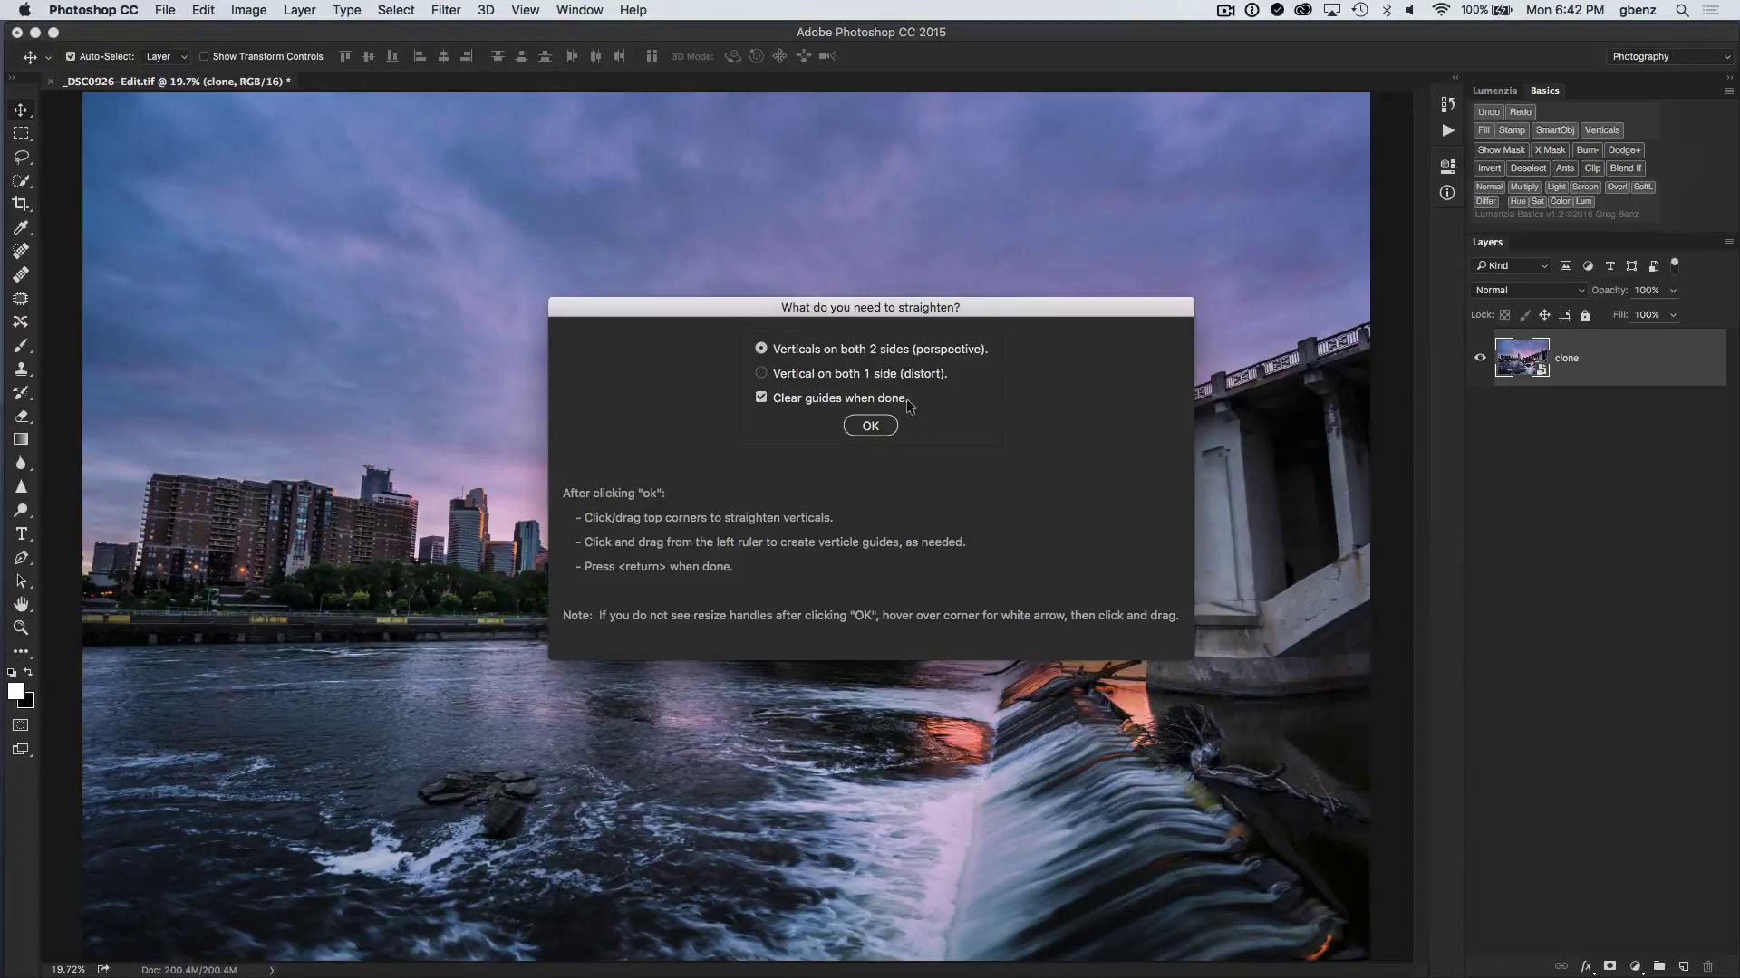
{"action": "left_click", "coordinate": [868, 426]}
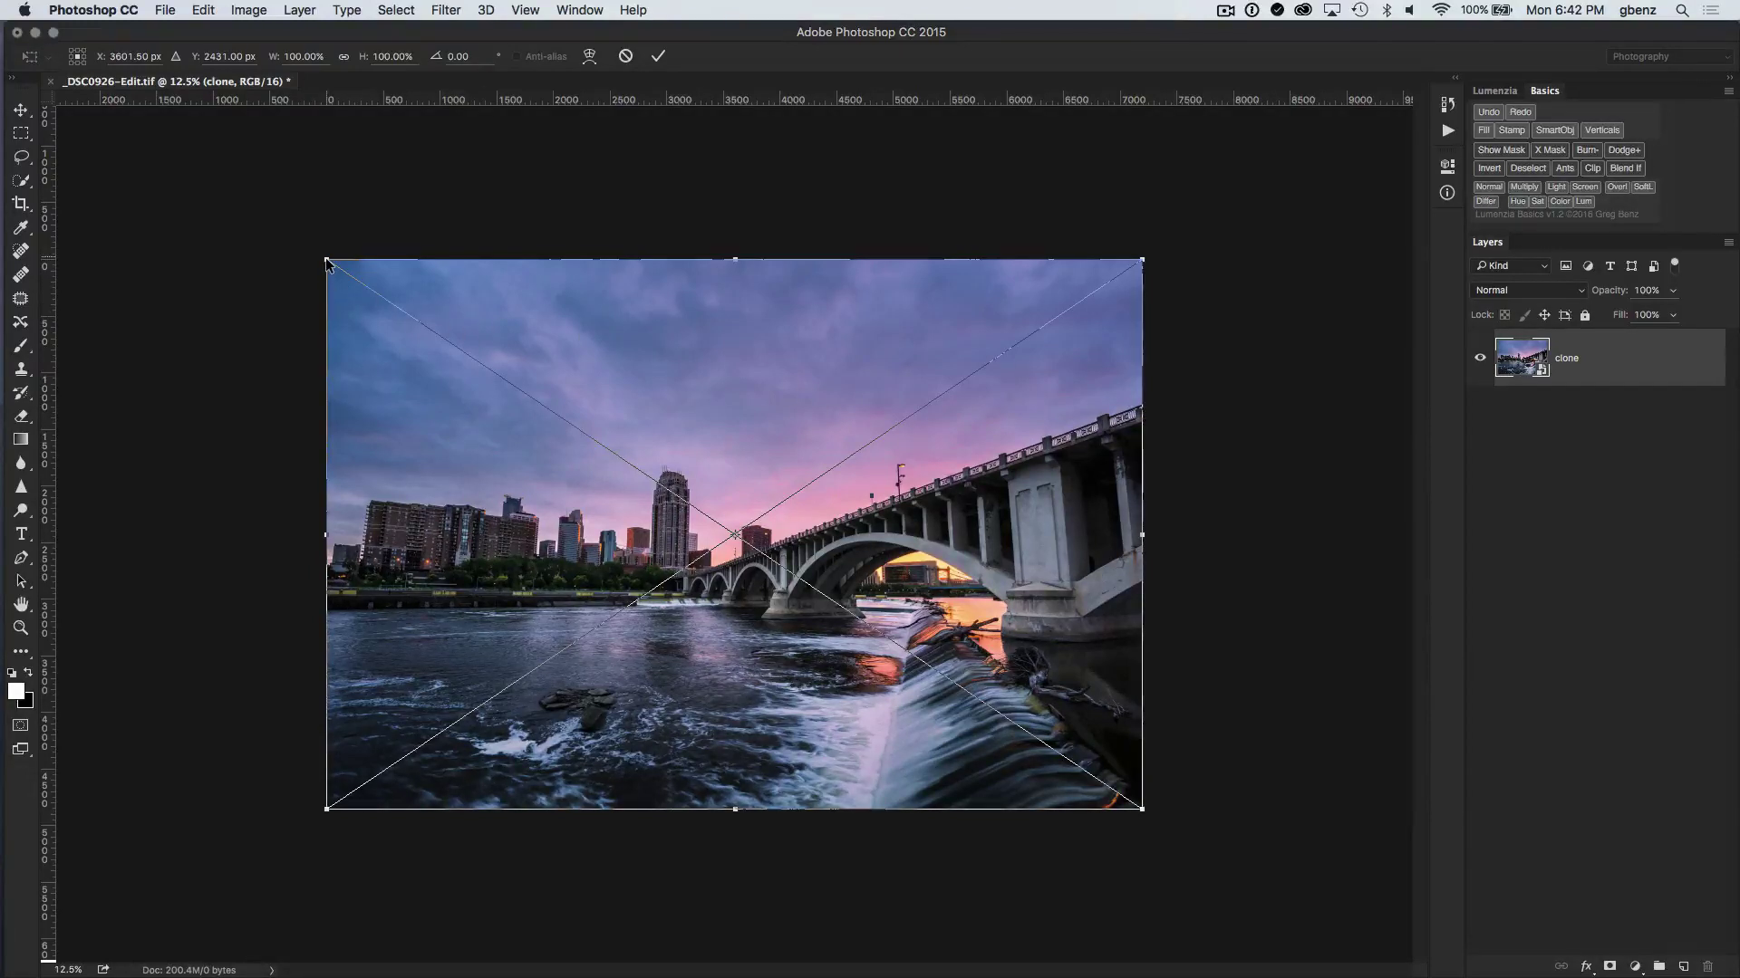
Widen the photo's top to 117.94% and add vertical guides at the pier, tower, left edge and buildings.
{"action": "left_click_drag", "start_coordinate": [327, 261], "coordinate": [254, 276]}
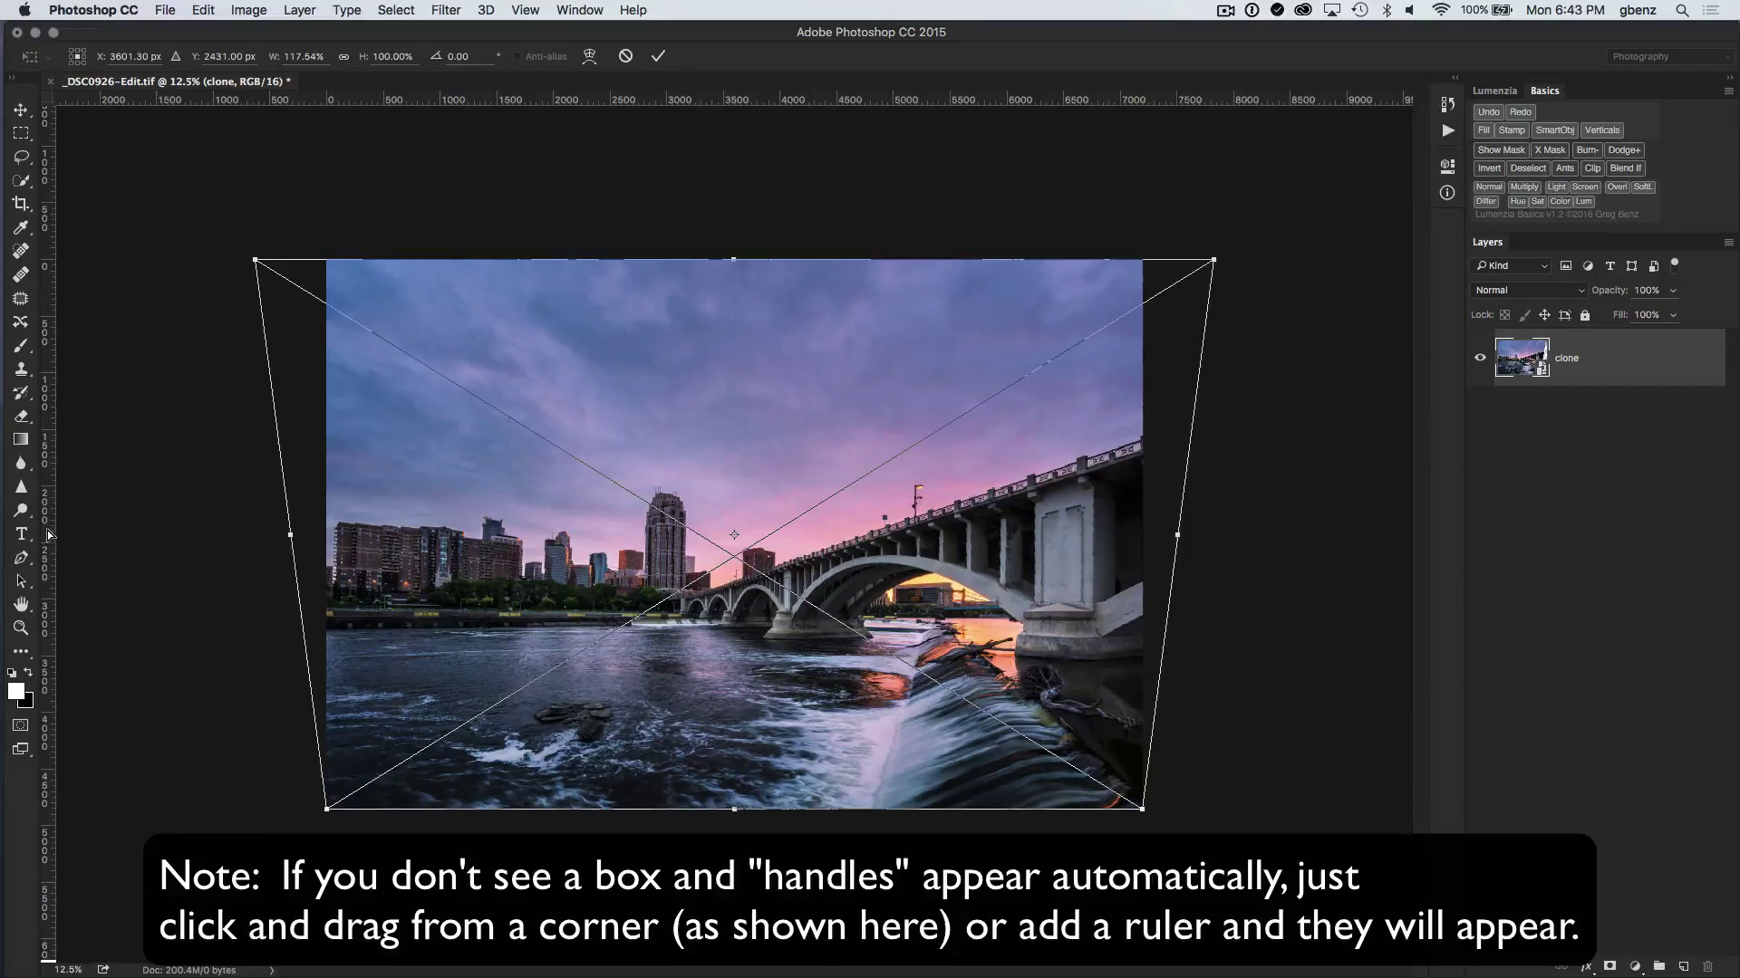
{"action": "left_click_drag", "start_coordinate": [50, 534], "coordinate": [1095, 540]}
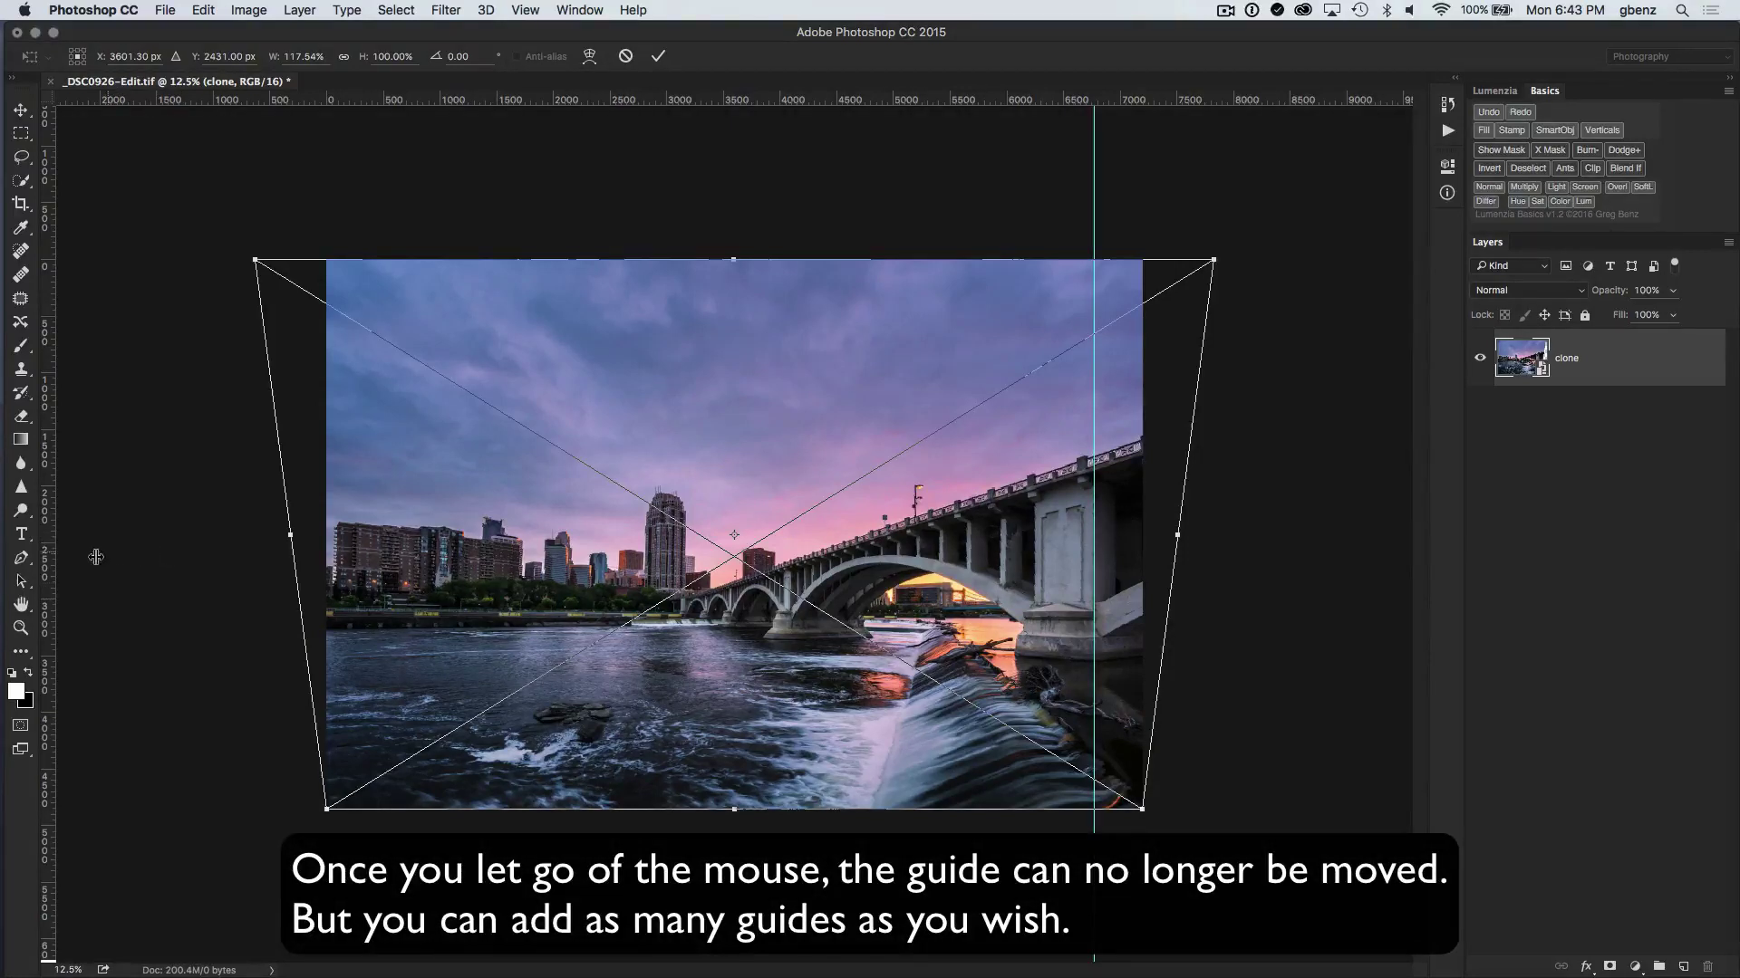
{"action": "left_click_drag", "start_coordinate": [50, 567], "coordinate": [644, 568]}
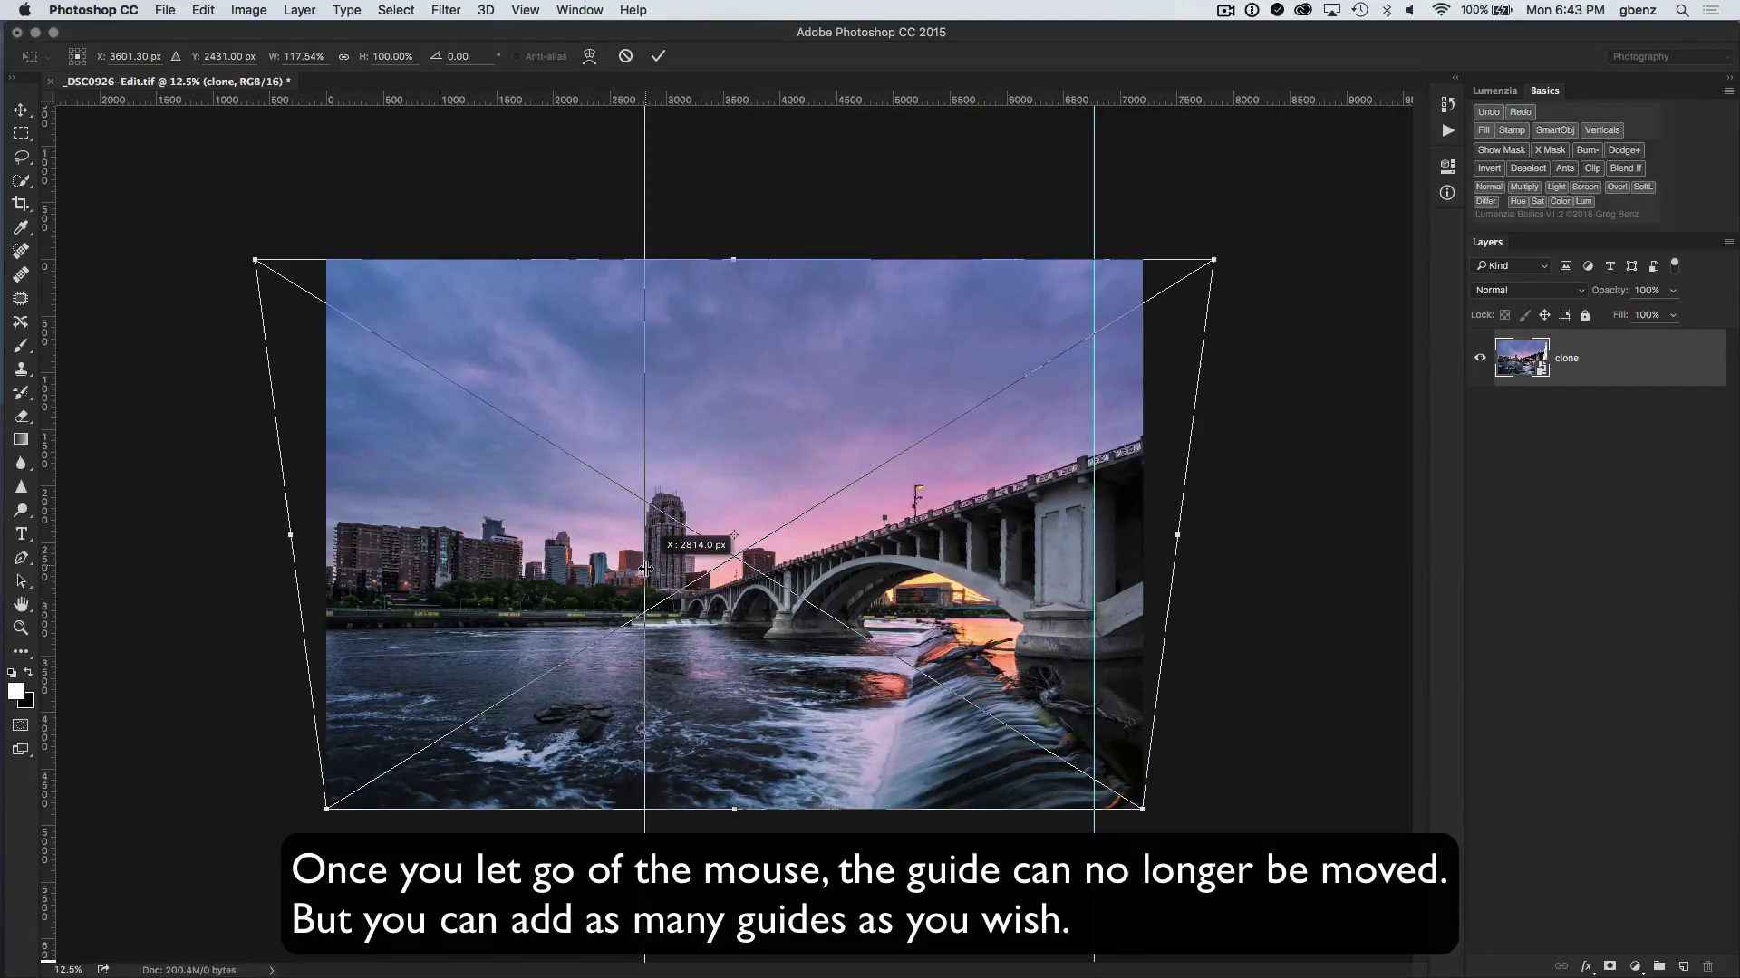
{"action": "left_click_drag", "start_coordinate": [645, 568], "coordinate": [645, 569]}
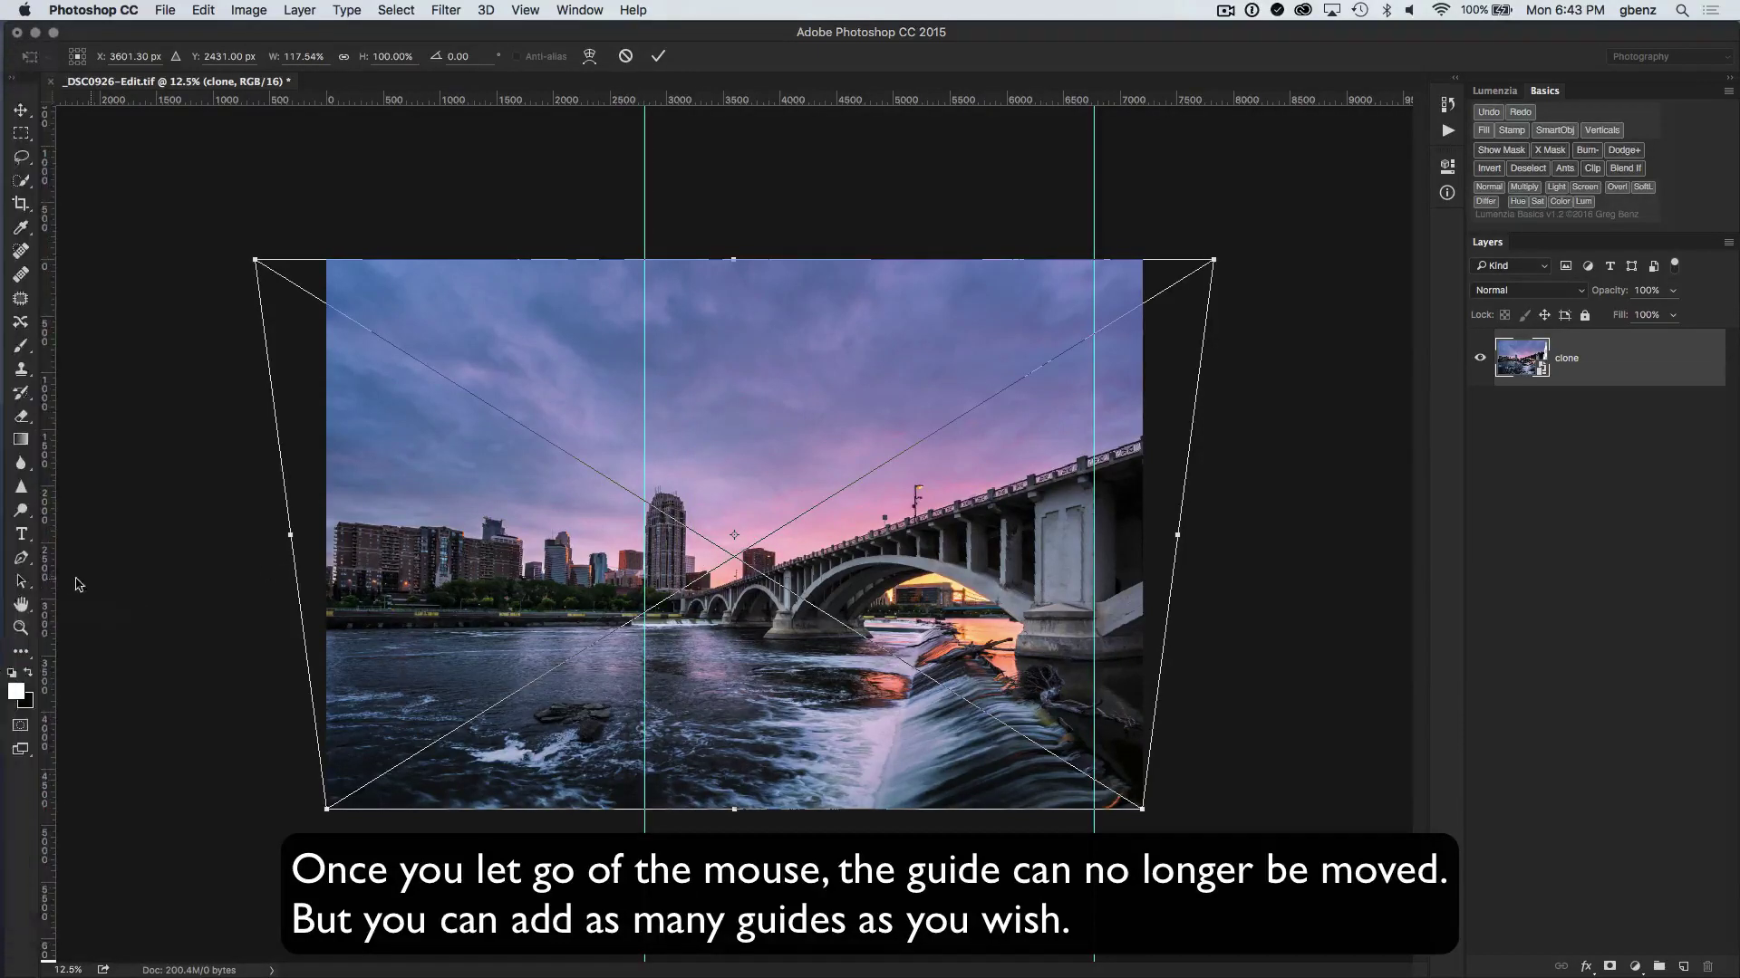
{"action": "left_click_drag", "start_coordinate": [49, 584], "coordinate": [334, 578]}
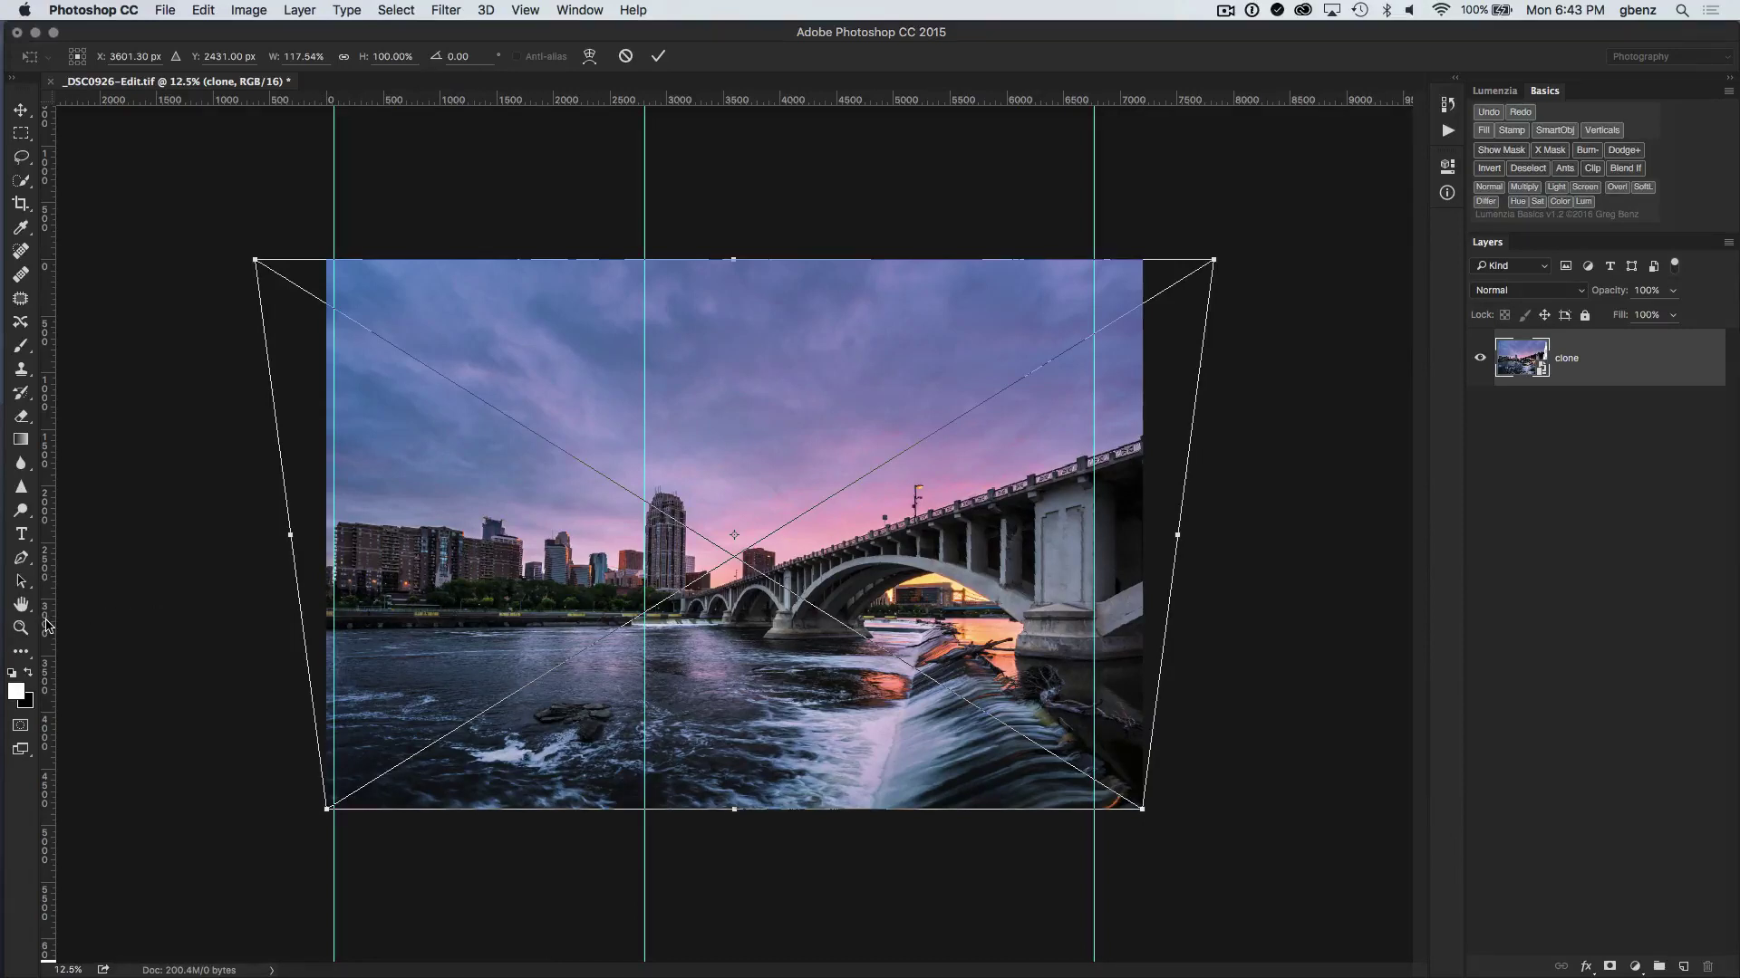
{"action": "left_click_drag", "start_coordinate": [47, 625], "coordinate": [524, 612]}
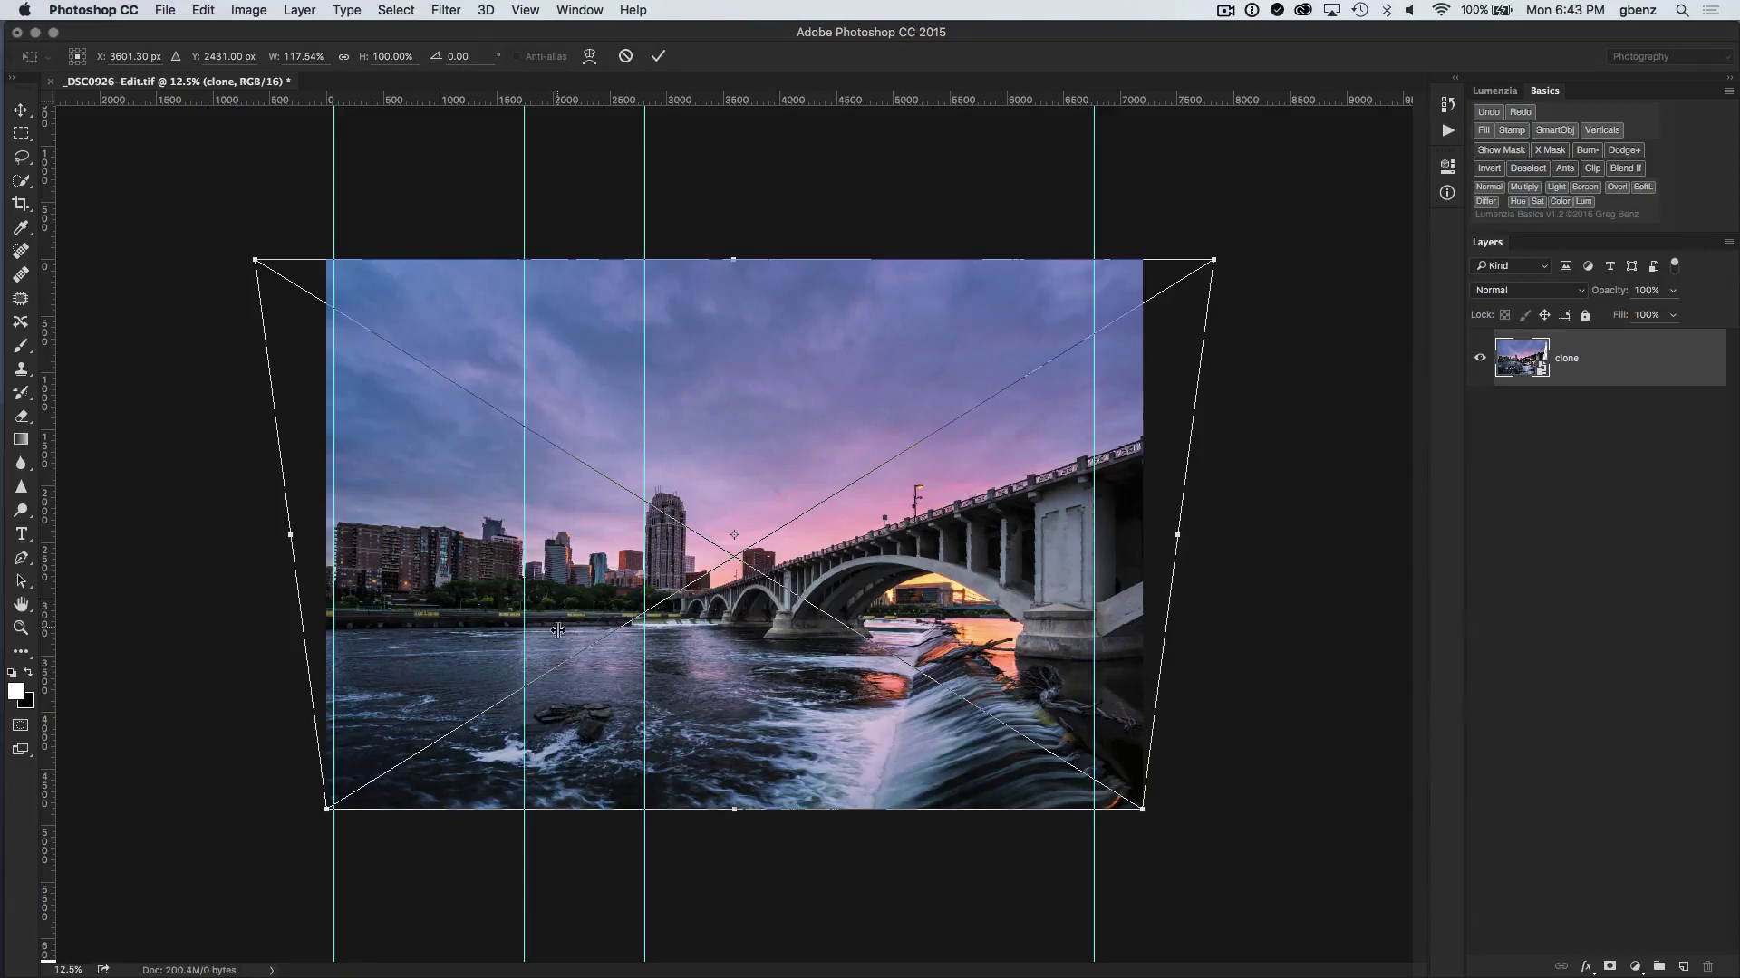
Commit the perspective correction, then undo and redo it to compare before and after.
{"action": "left_click", "coordinate": [658, 58]}
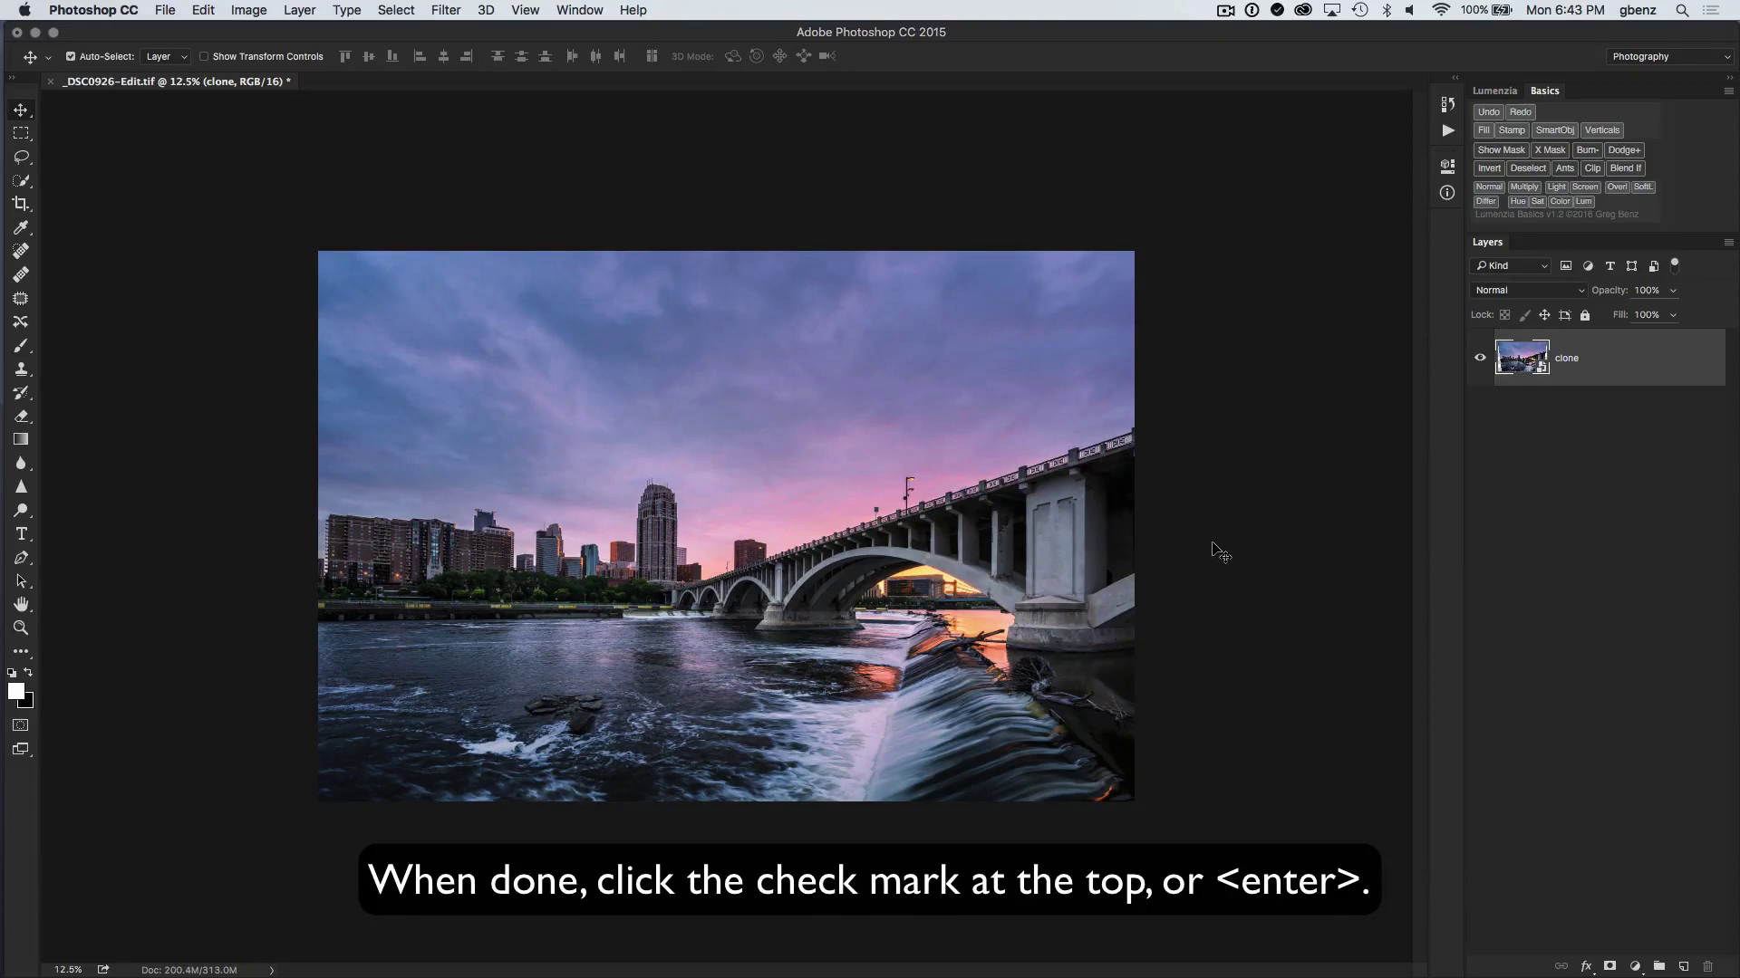
{"action": "key", "text": "super+z"}
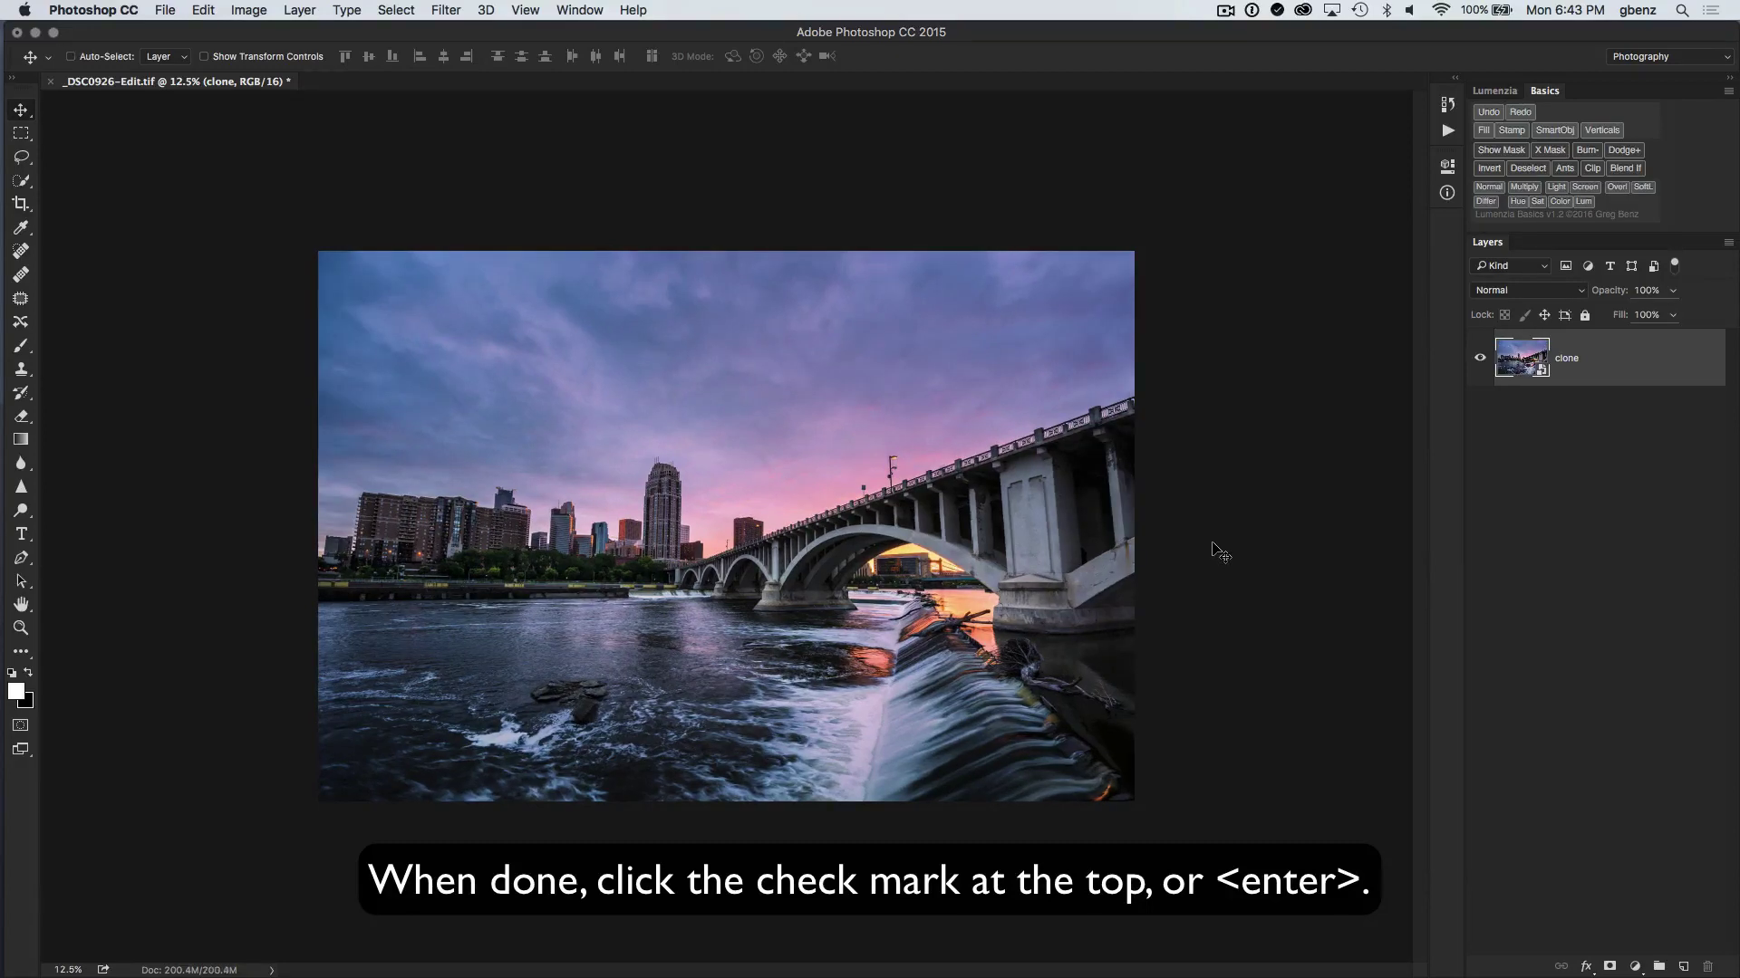
{"action": "key", "text": "super+z"}
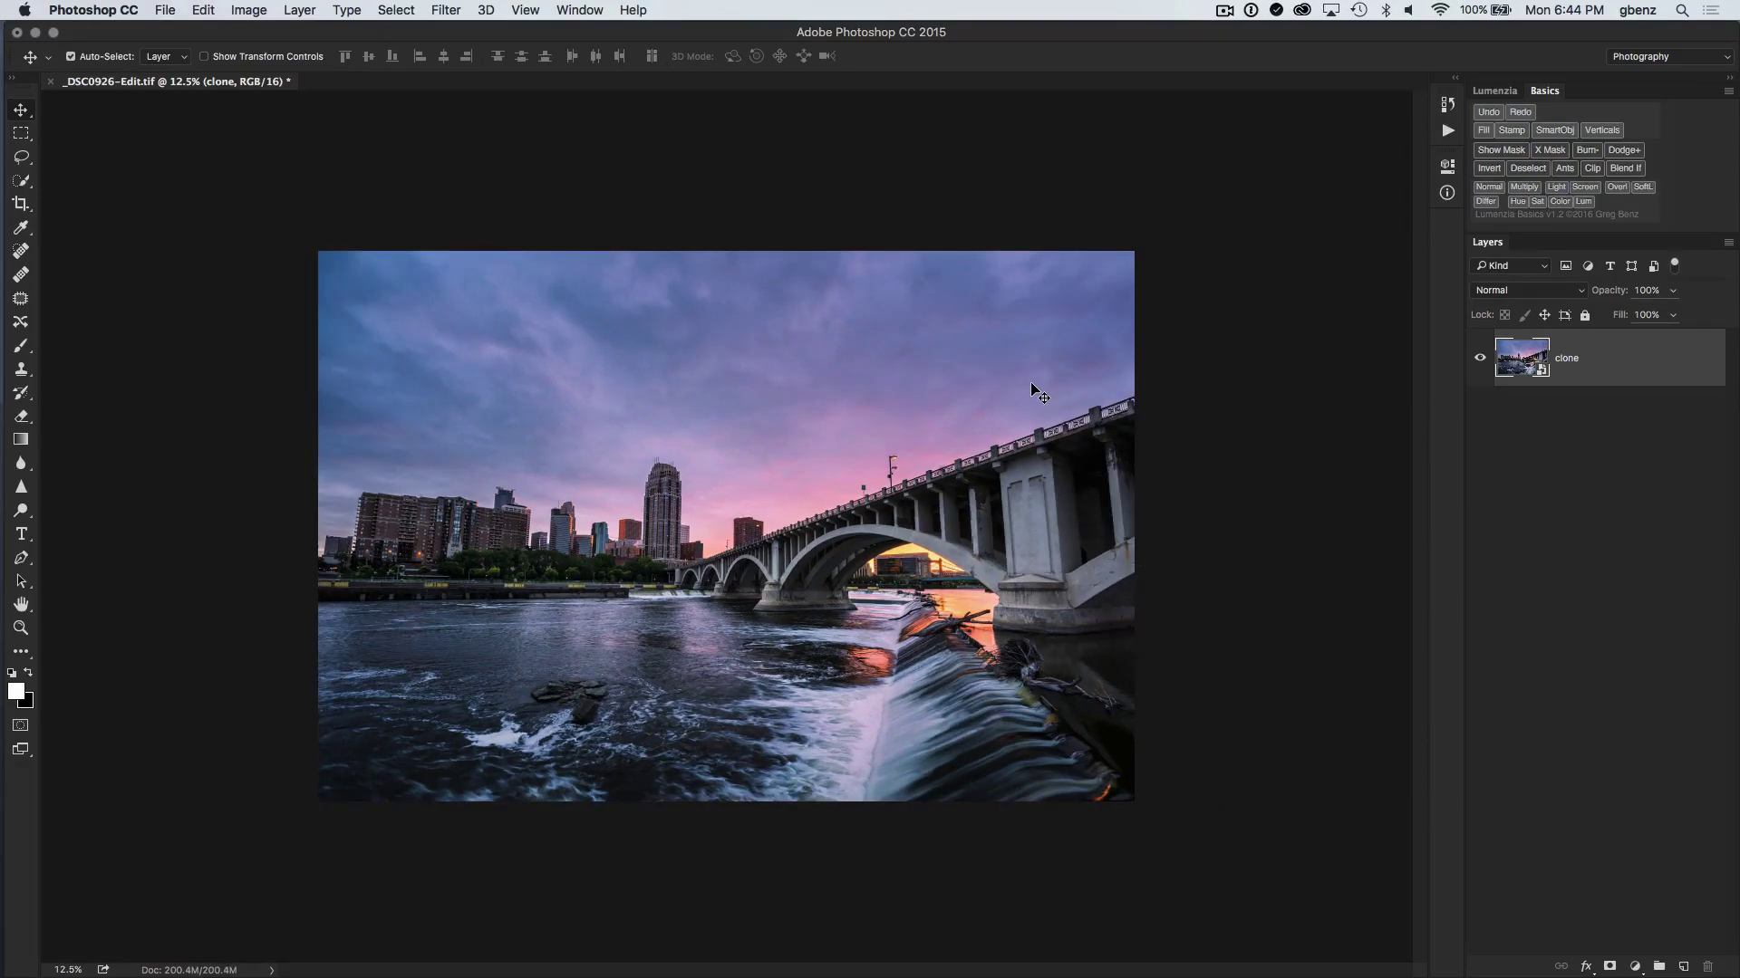
Restart vertical straightening, choosing verticals on one side only.
{"action": "left_click", "coordinate": [1602, 130]}
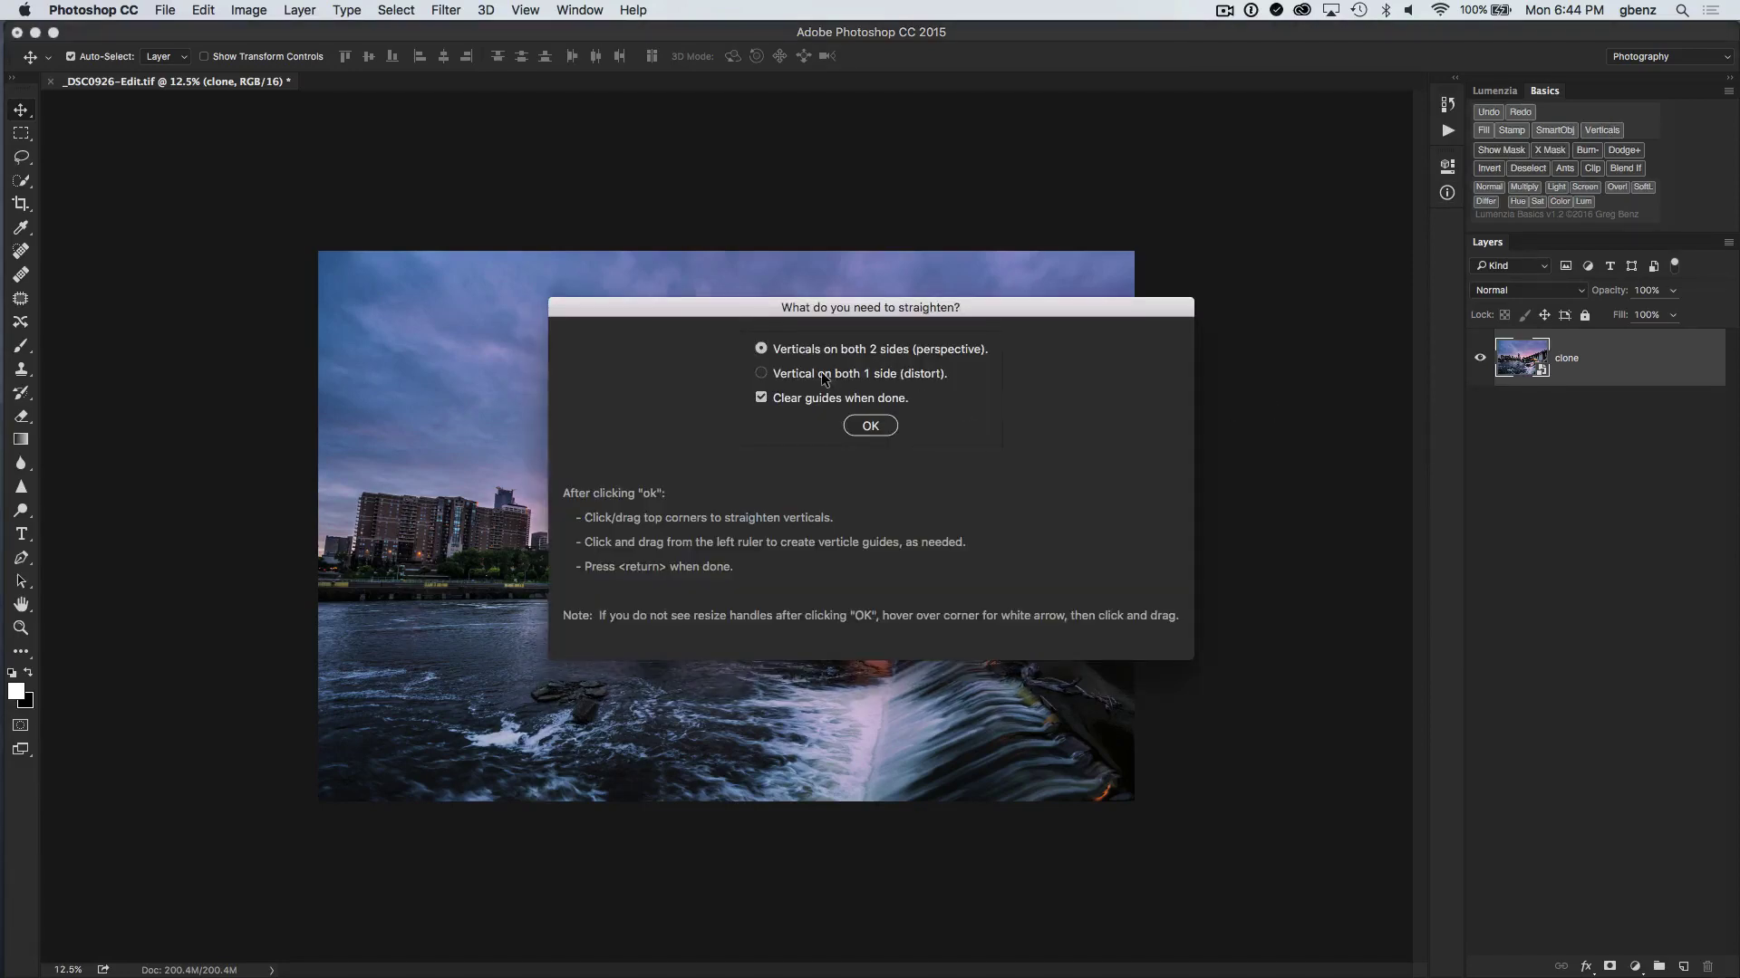
{"action": "left_click", "coordinate": [824, 378]}
{"action": "left_click", "coordinate": [870, 426]}
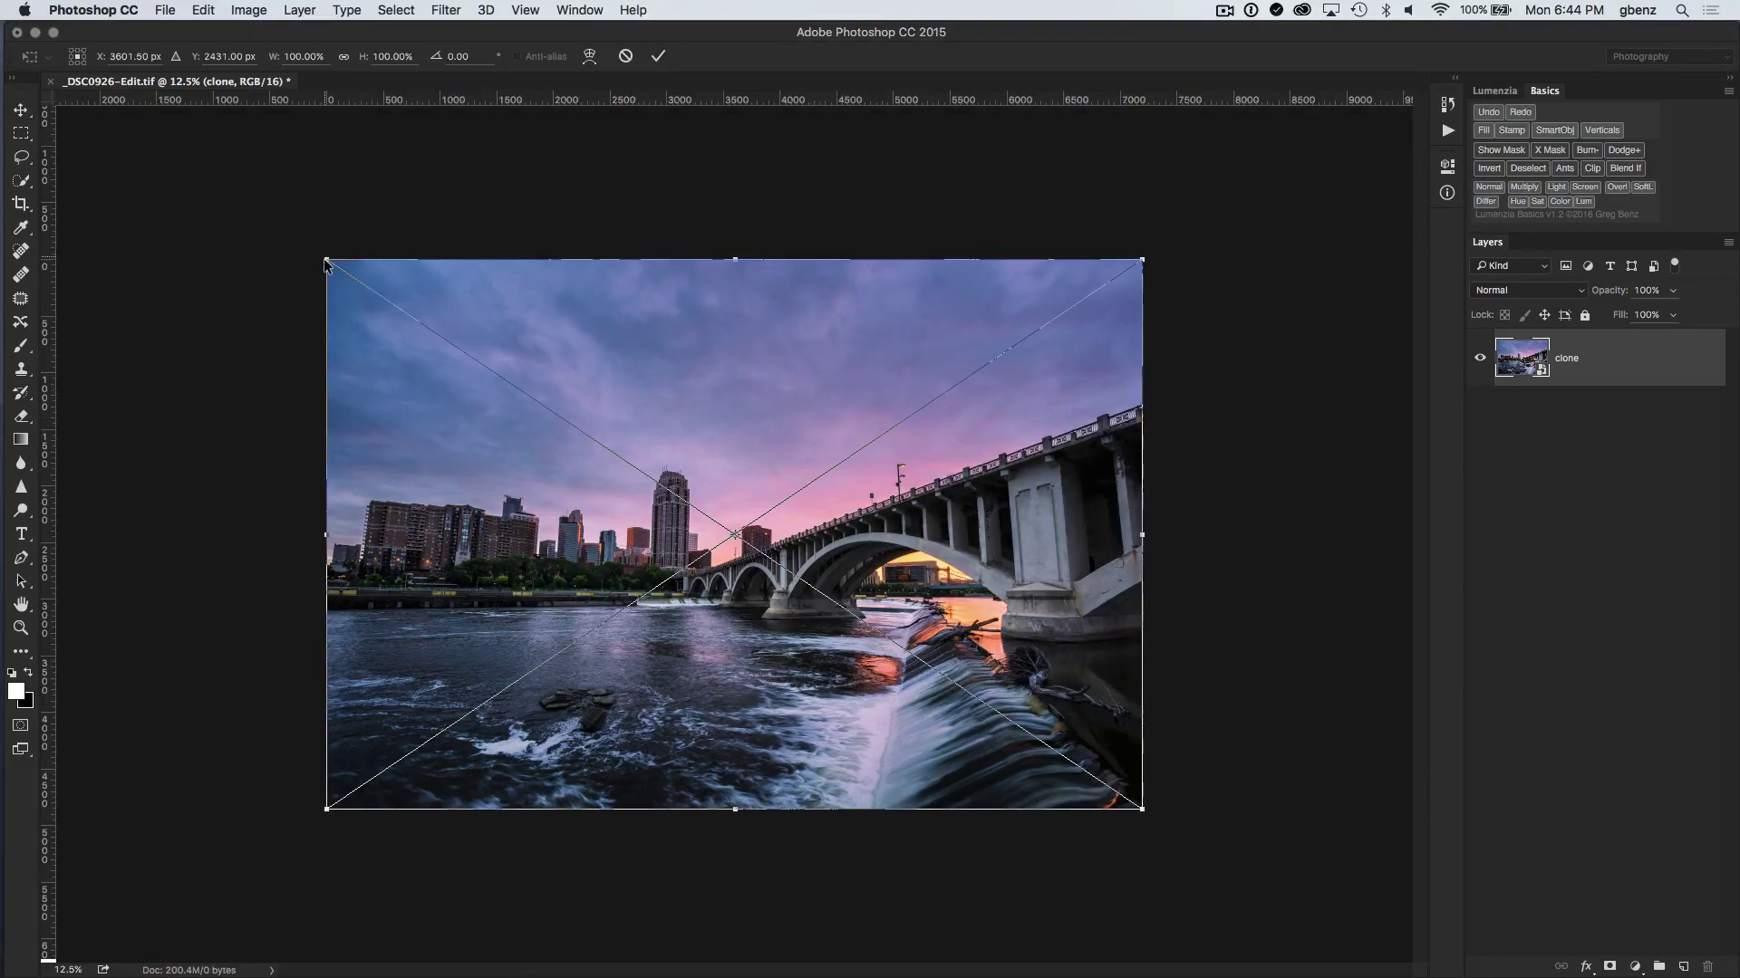
Pull the top-left corner out to 105.55% width, check with vertical and horizontal guides, tweak bottom-right.
{"action": "left_click_drag", "start_coordinate": [327, 262], "coordinate": [277, 263]}
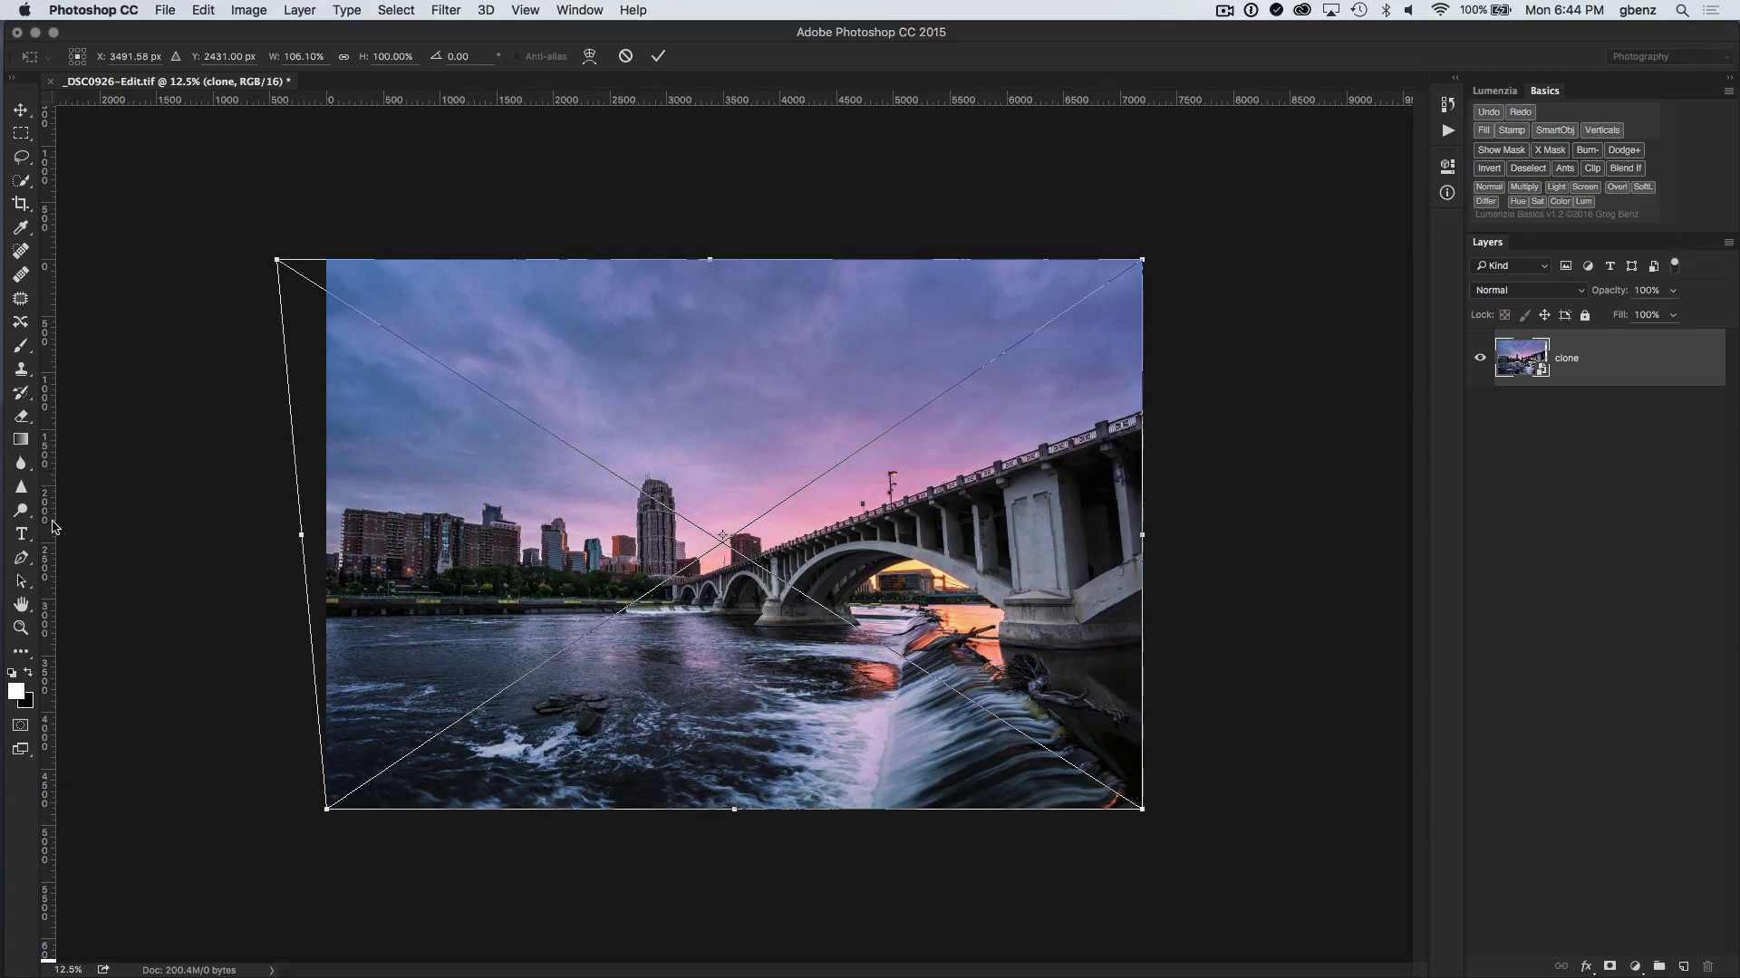
{"action": "left_click_drag", "start_coordinate": [49, 524], "coordinate": [337, 538]}
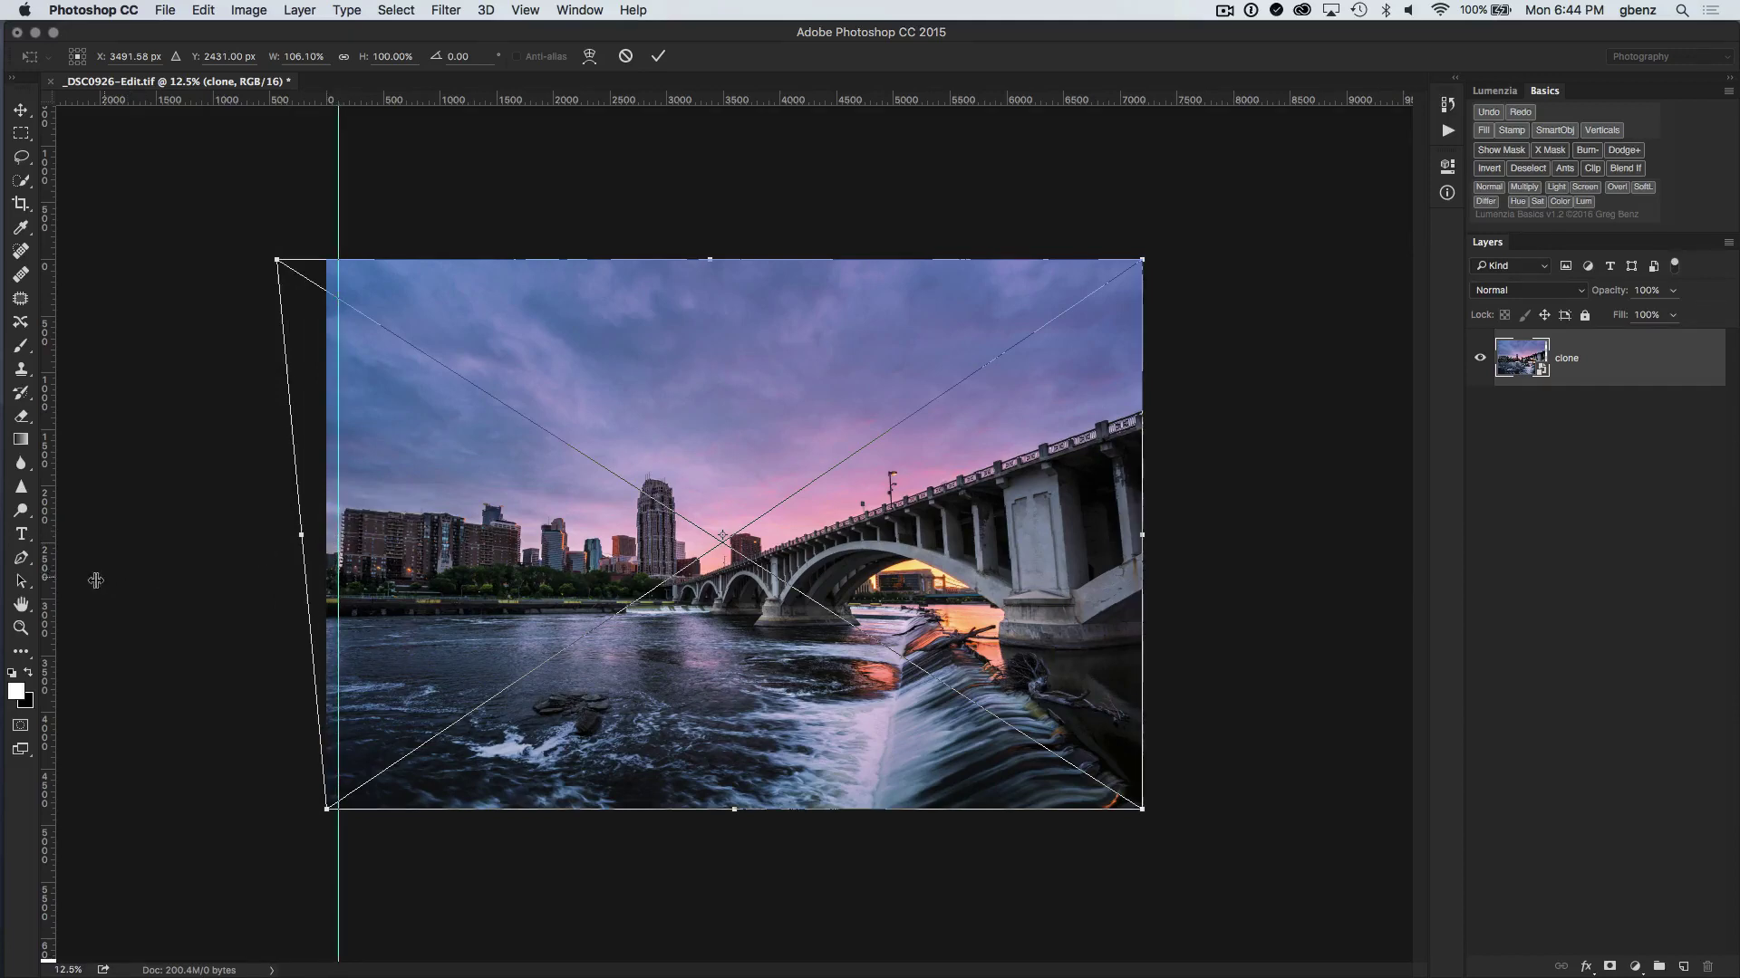
{"action": "left_click_drag", "start_coordinate": [45, 578], "coordinate": [678, 625]}
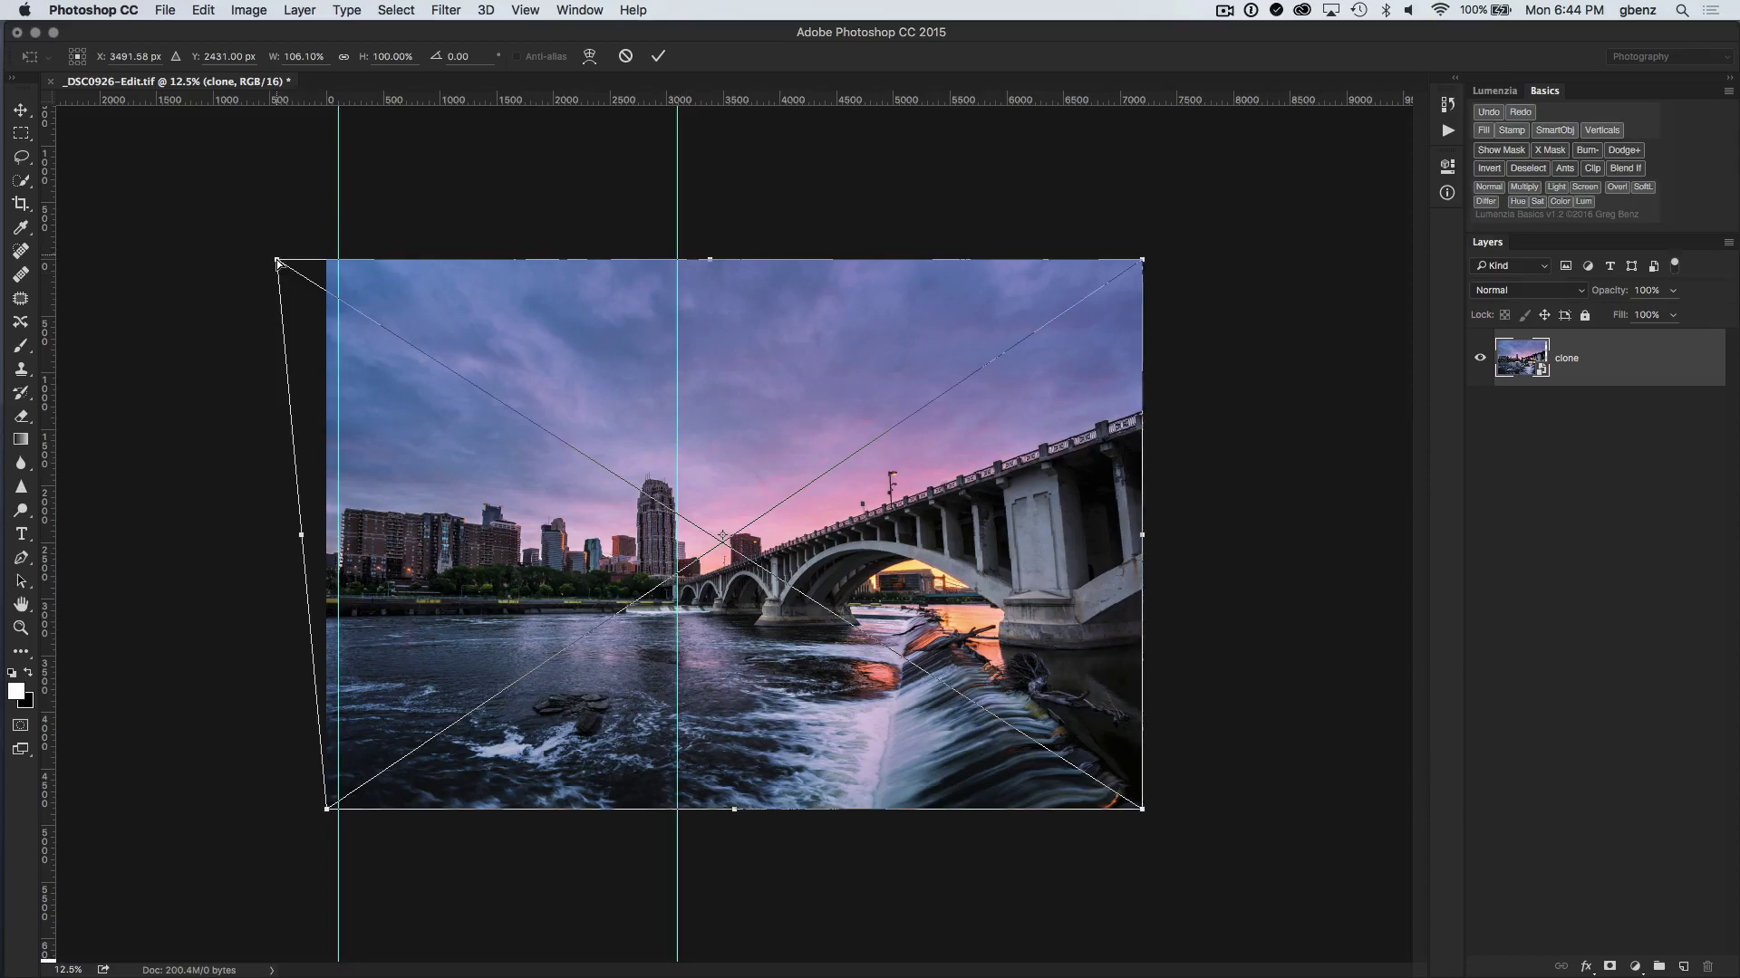
{"action": "left_click_drag", "start_coordinate": [278, 262], "coordinate": [284, 263]}
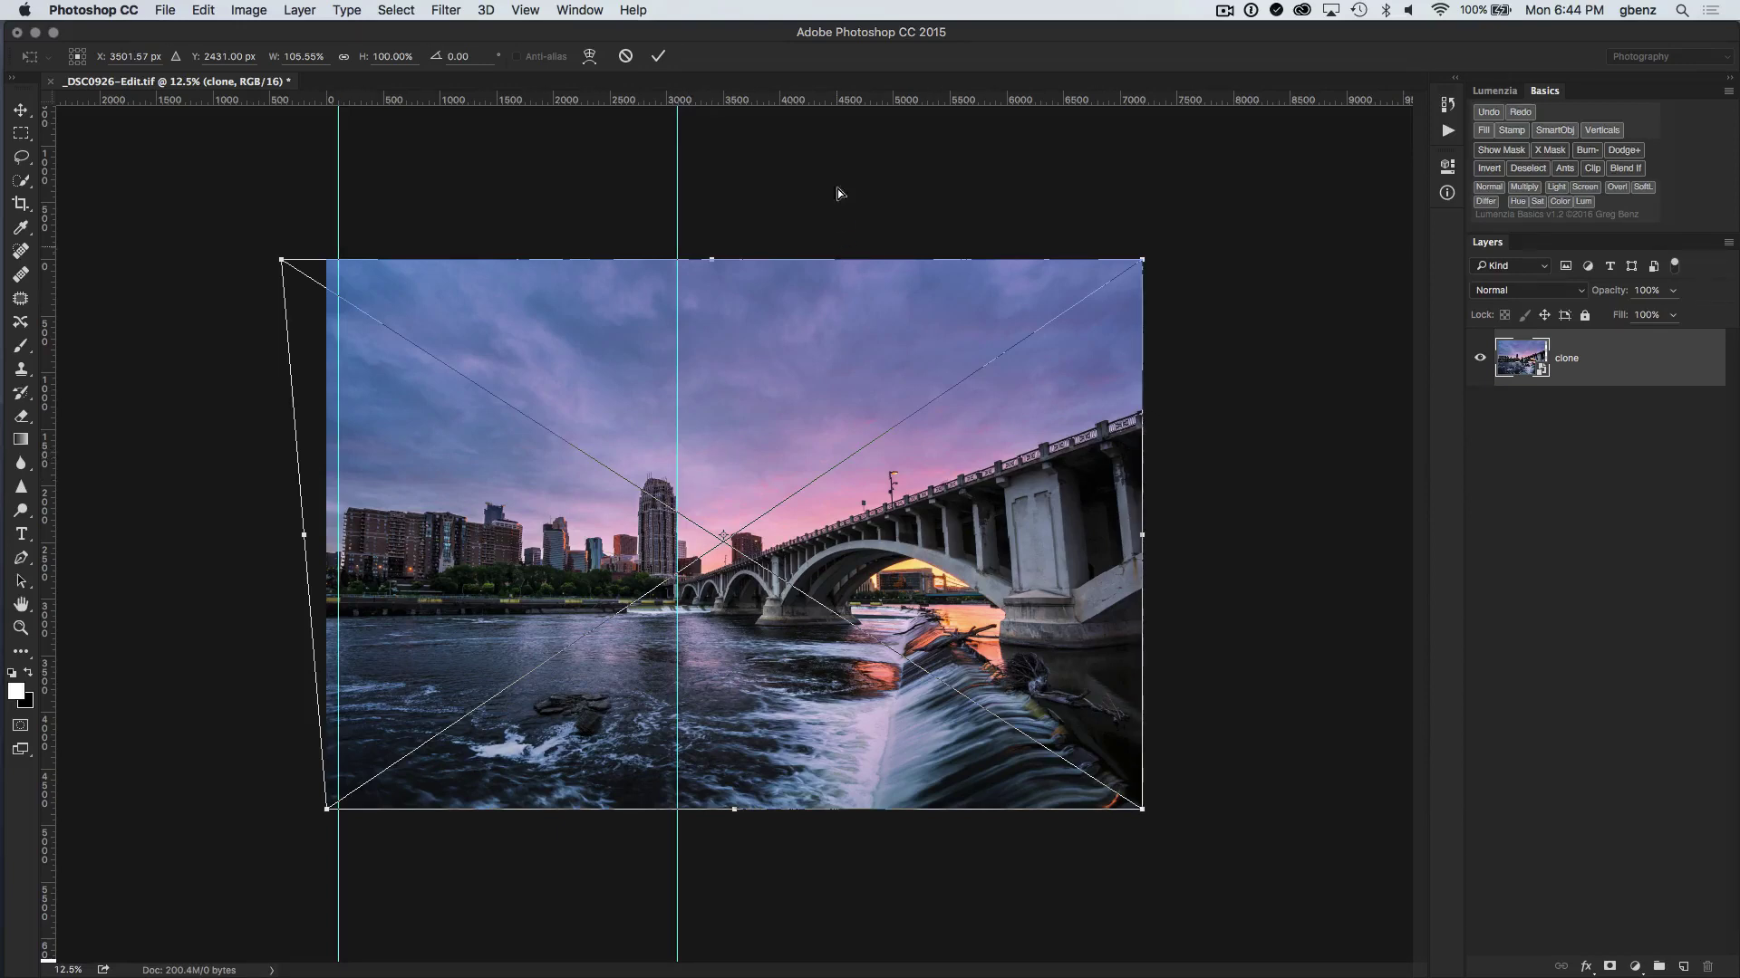
{"action": "left_click_drag", "start_coordinate": [818, 101], "coordinate": [806, 454]}
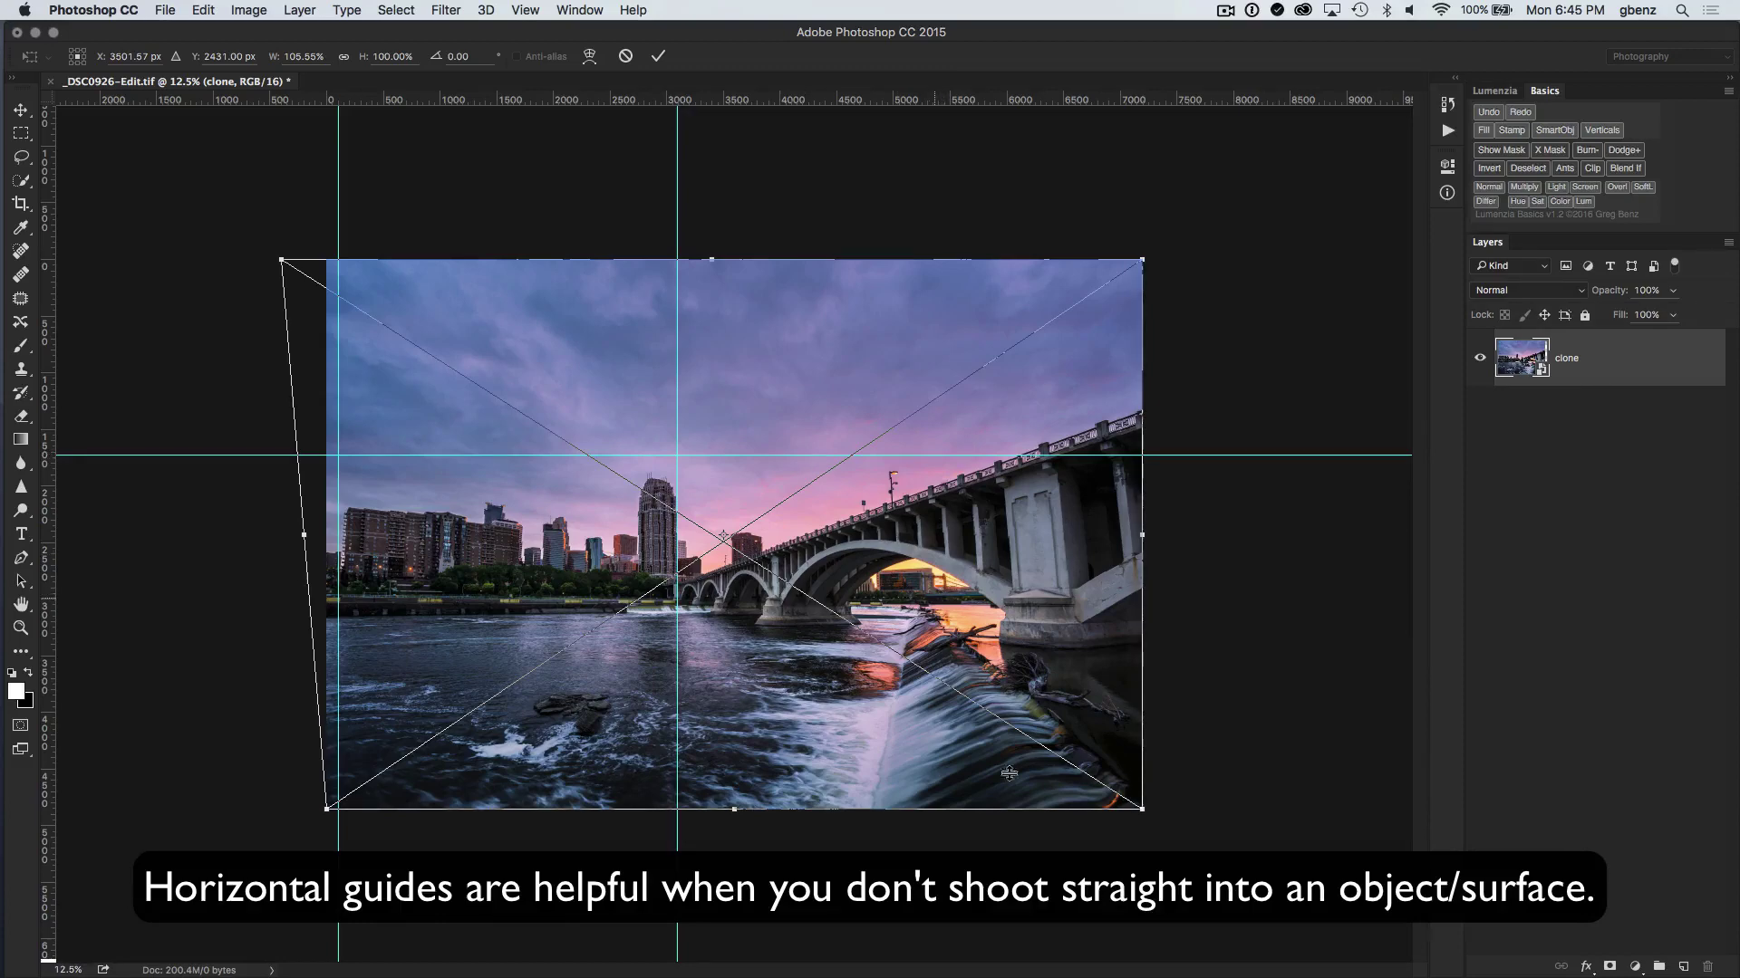
{"action": "mouse_move", "coordinate": [1141, 809]}
{"action": "left_mouse_down"}
{"action": "mouse_move", "coordinate": [1141, 895]}
{"action": "mouse_move", "coordinate": [1140, 819]}
{"action": "left_mouse_up"}
Commit the perspective correction and toggle undo to compare, ending on the uncorrected photo.
{"action": "left_click", "coordinate": [659, 56]}
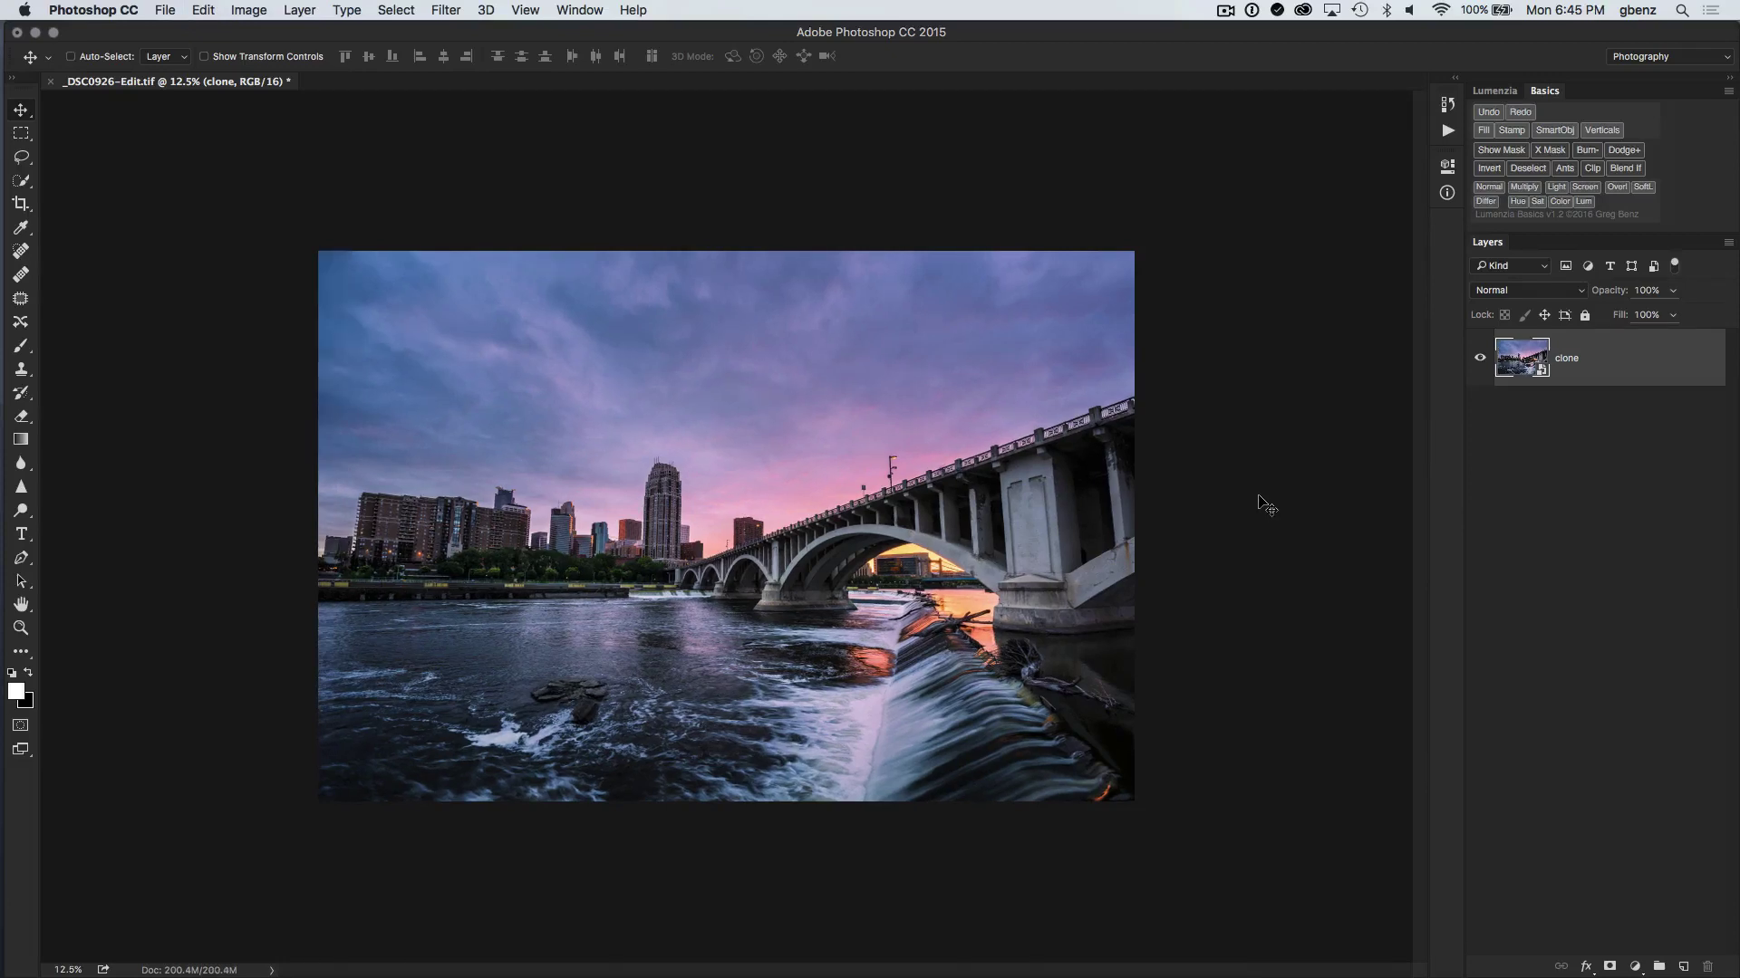
{"action": "key", "text": "super+z"}
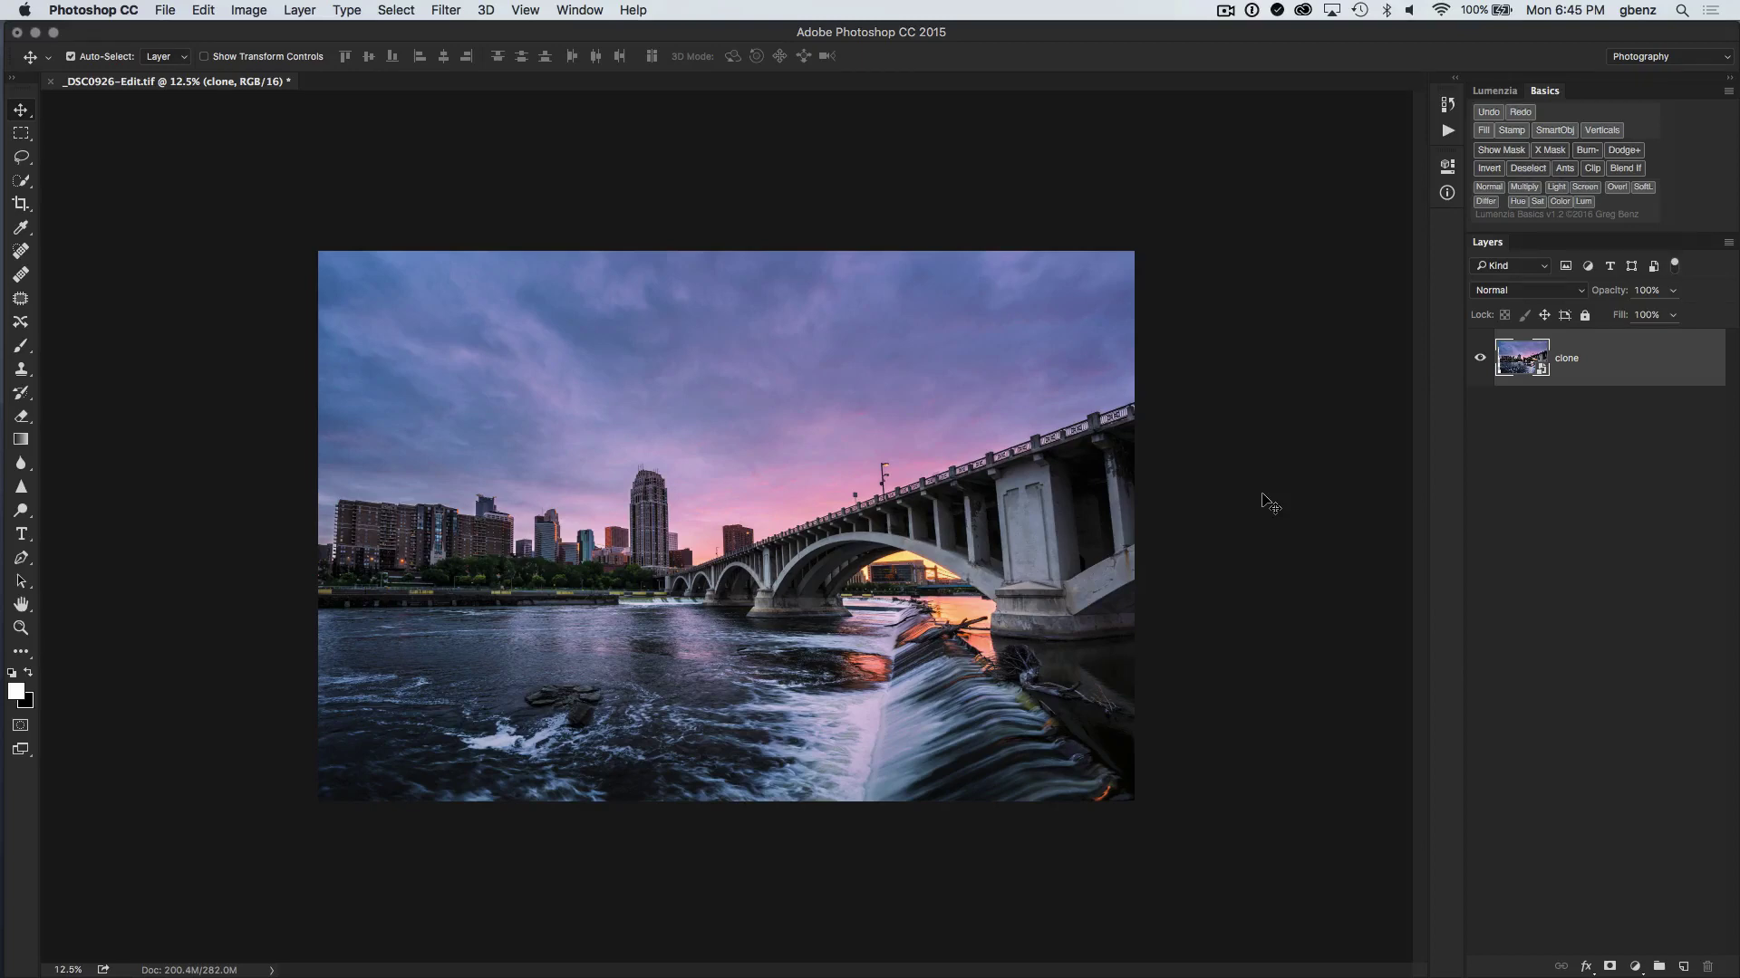
{"action": "key", "text": "super+z"}
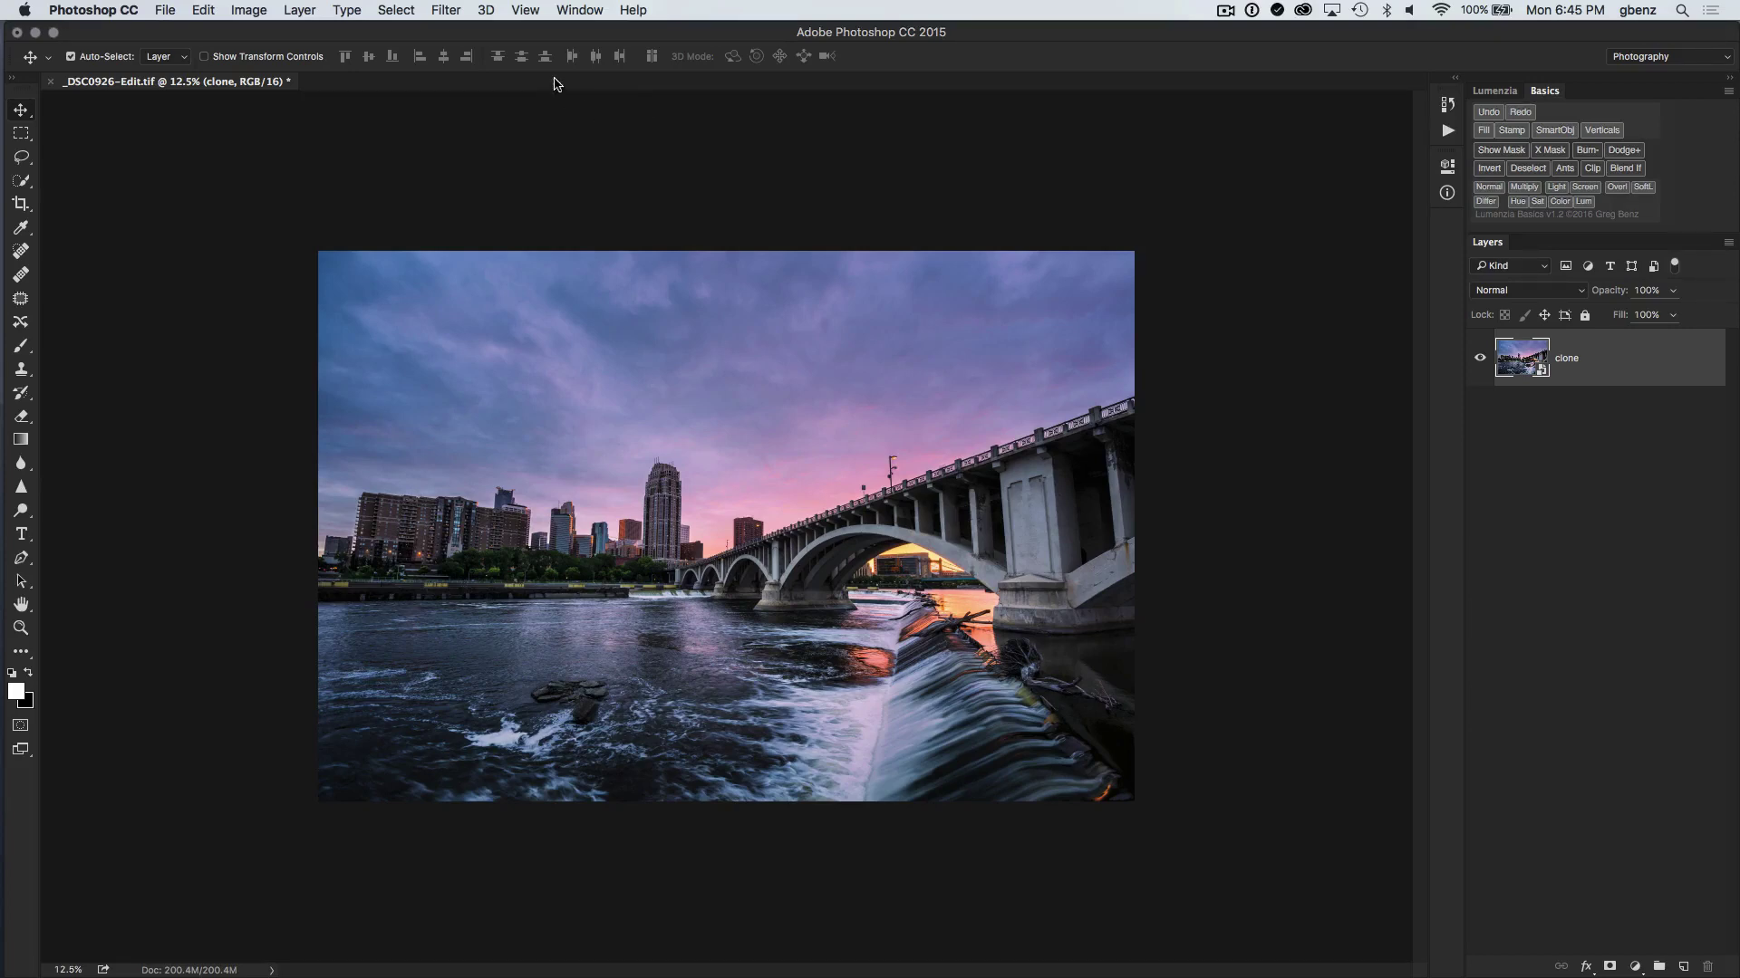
Turn on View > Rulers and bring up the Edit > Transform submenu.
{"action": "left_click", "coordinate": [525, 10]}
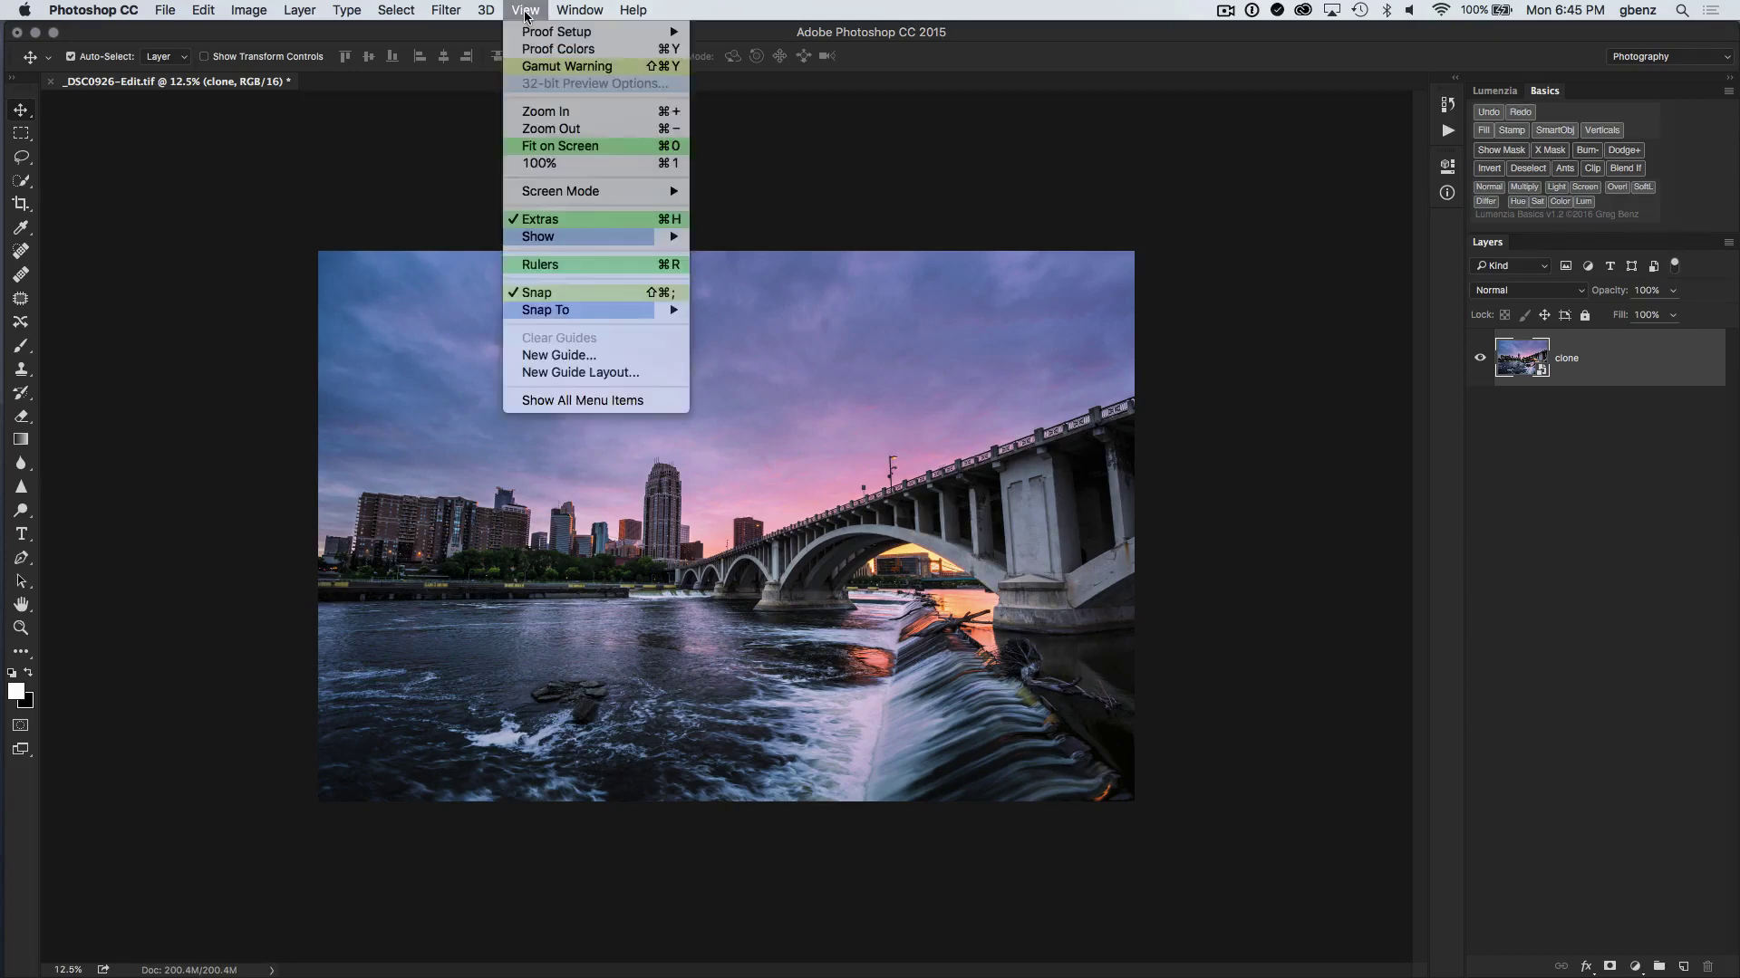
{"action": "left_click", "coordinate": [569, 265]}
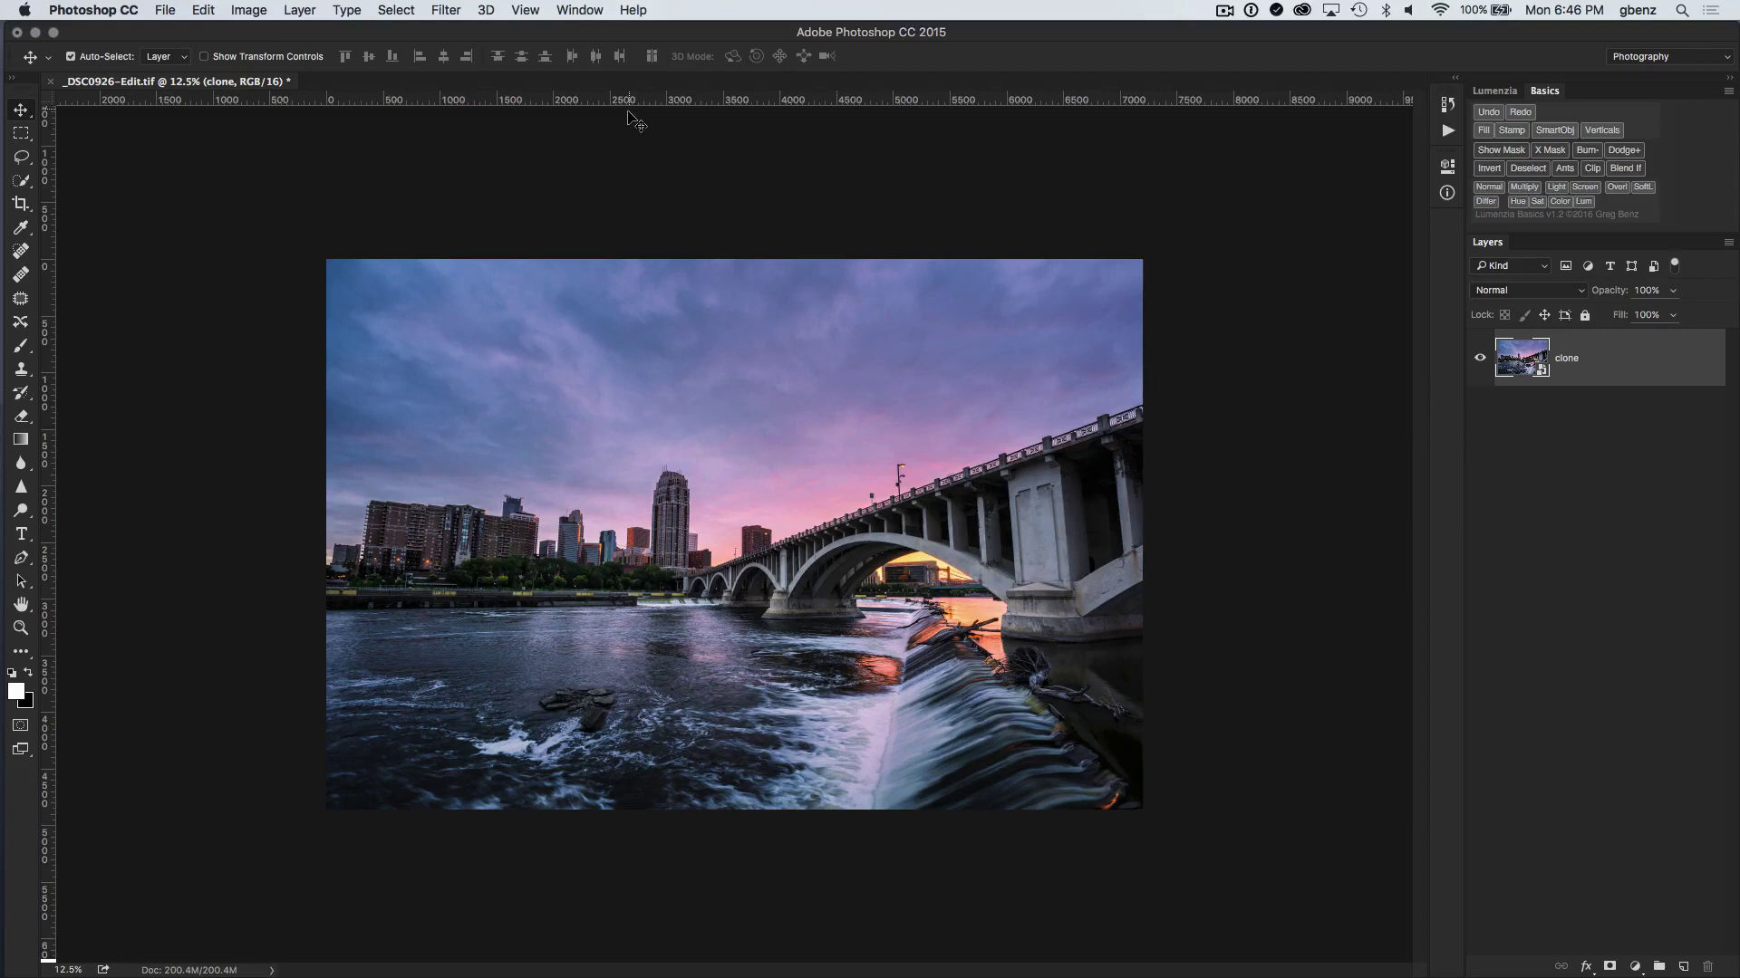
{"action": "left_click", "coordinate": [214, 11]}
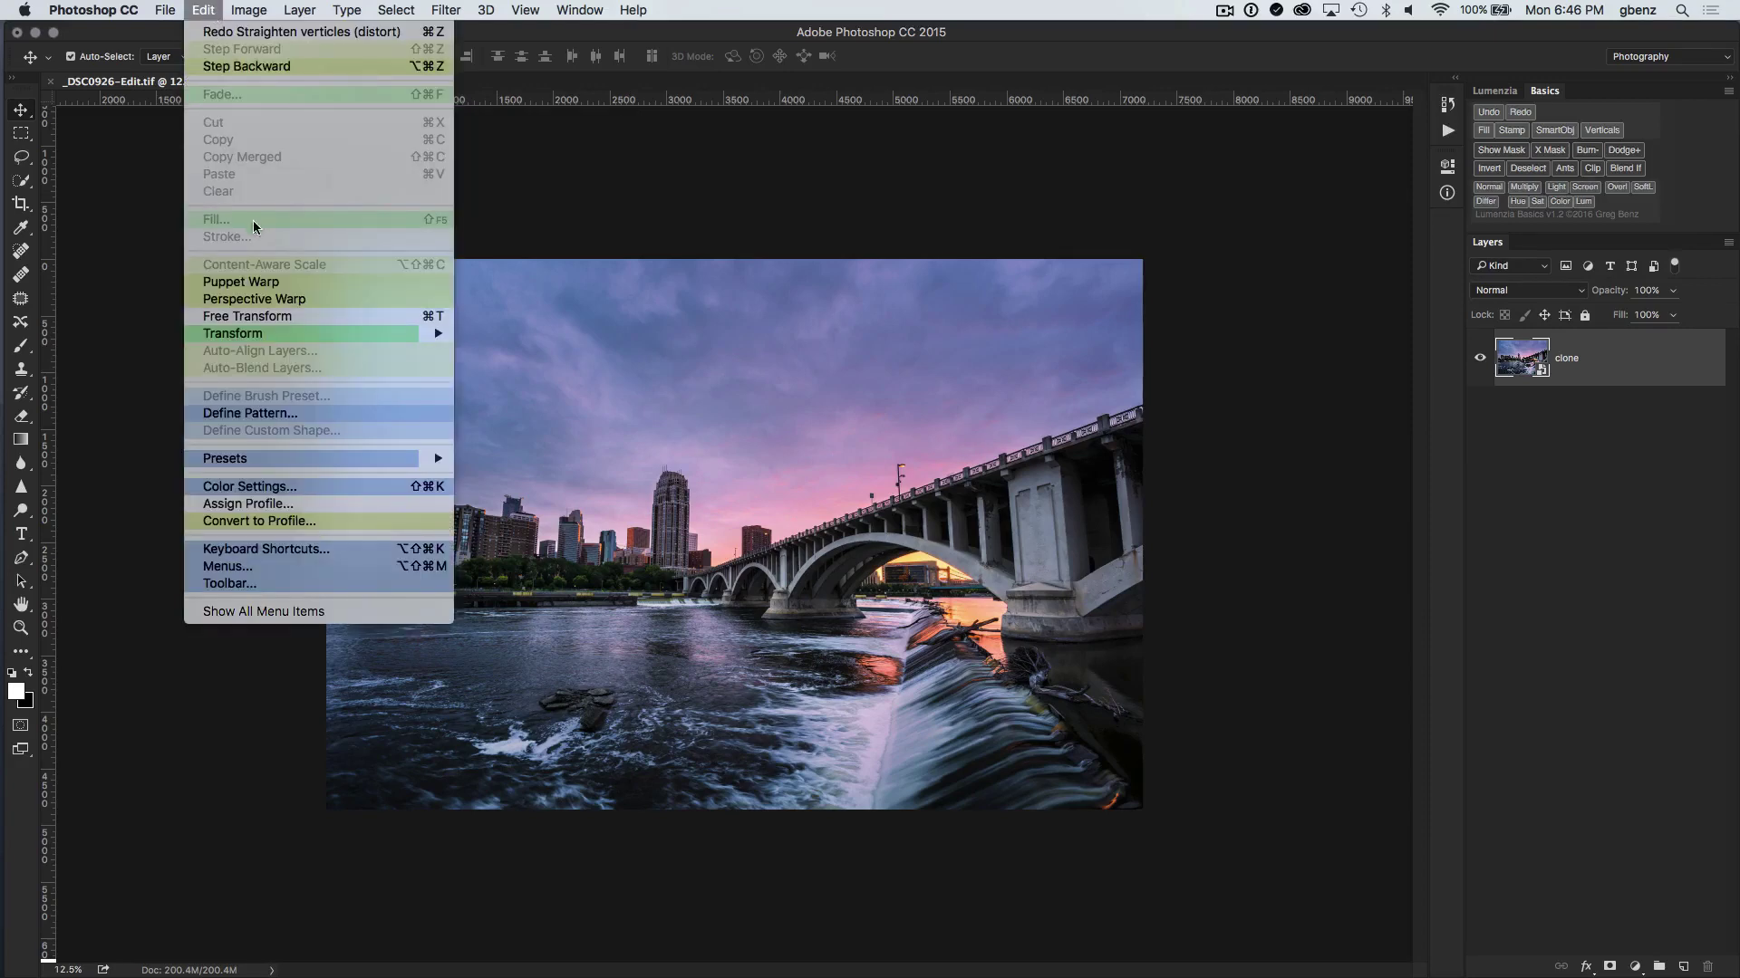
{"action": "mouse_move", "coordinate": [236, 344]}
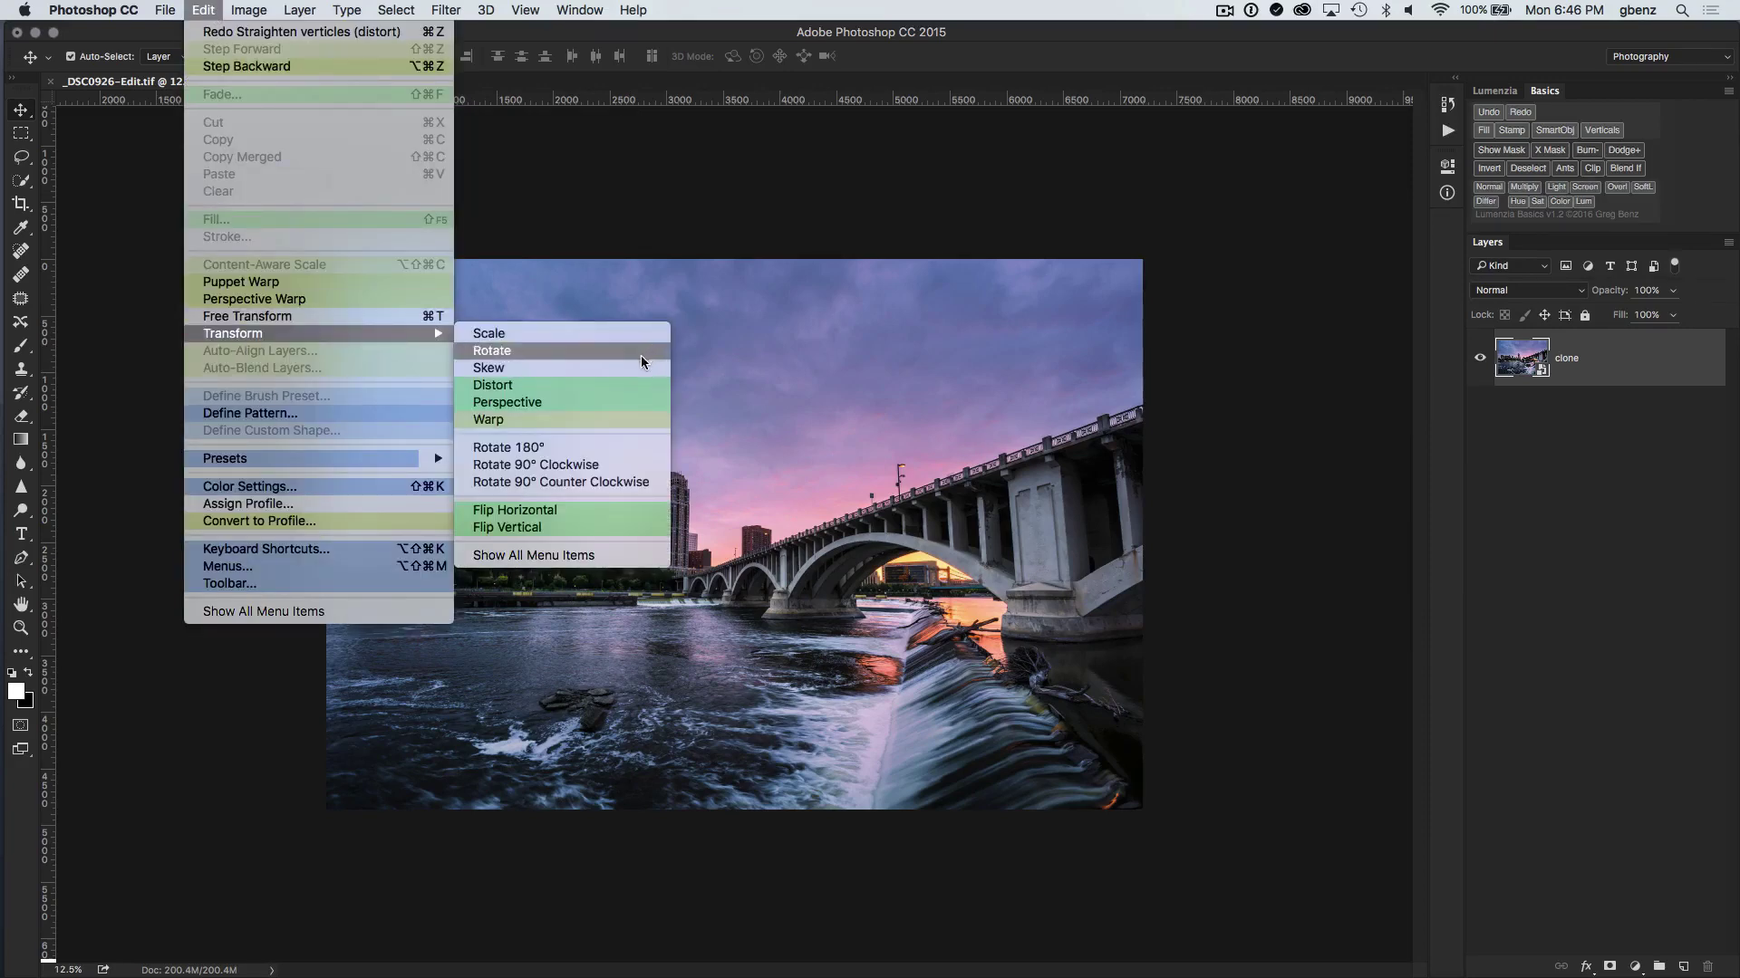
Apply a Perspective transform widening the top to 115.32%, checked against a bridge-pier guide.
{"action": "left_click", "coordinate": [610, 404]}
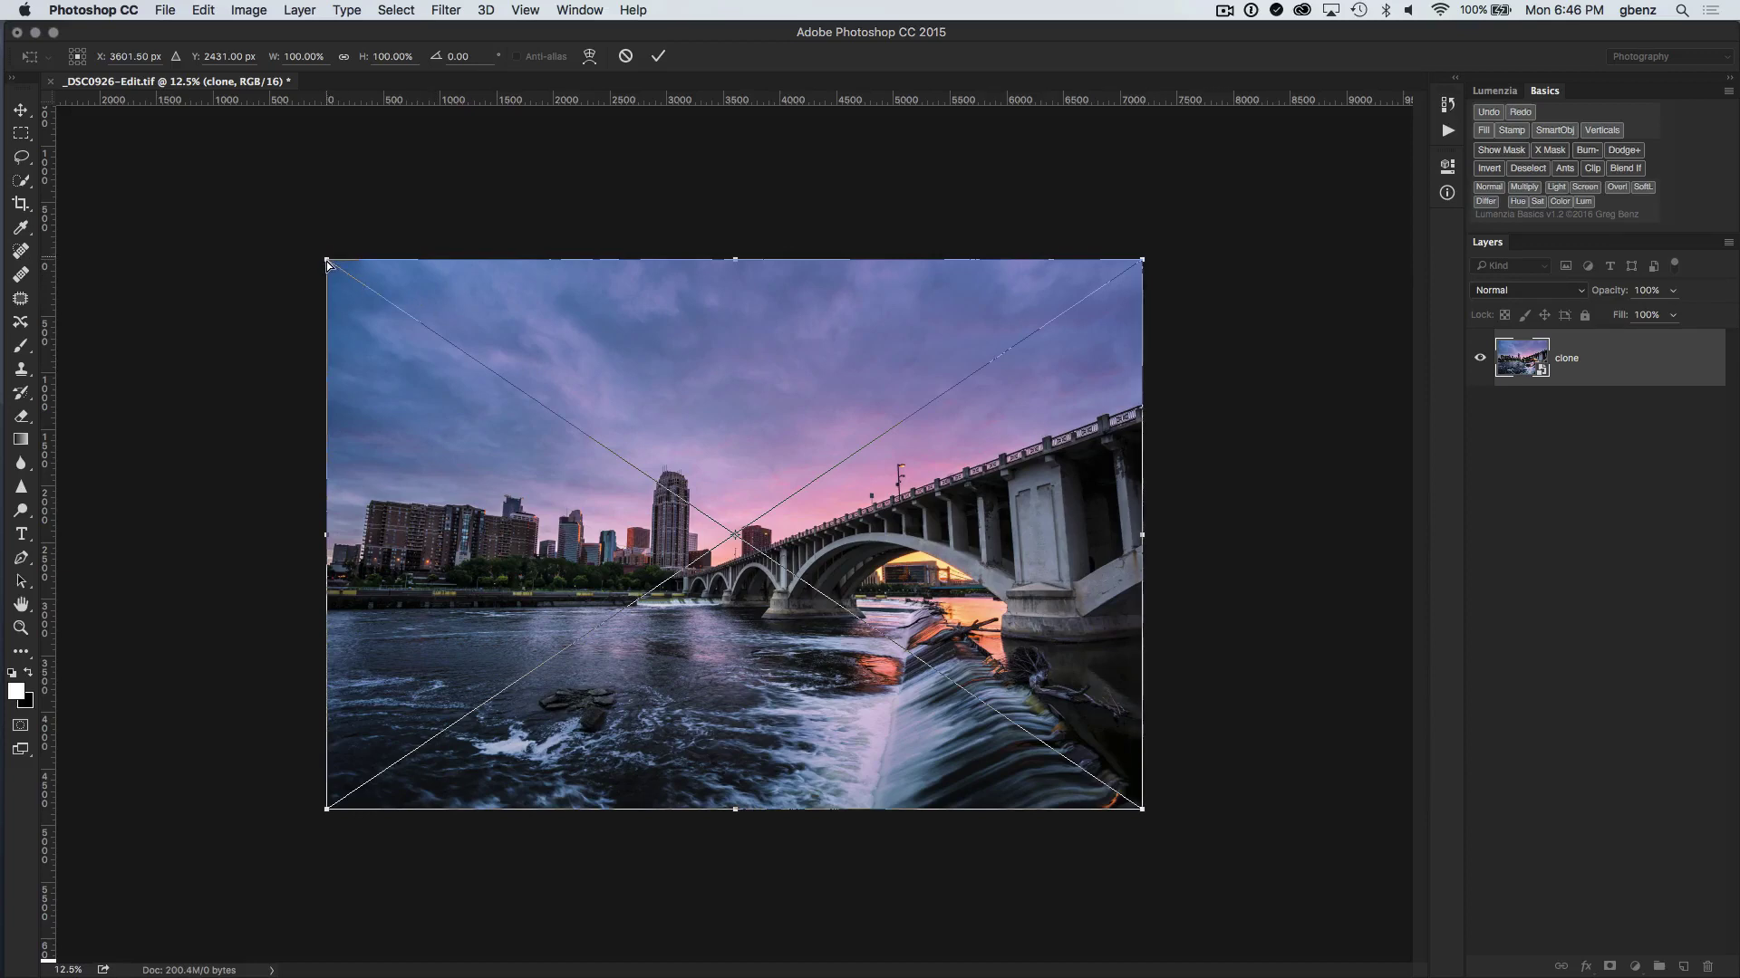
{"action": "left_click_drag", "start_coordinate": [328, 263], "coordinate": [269, 261]}
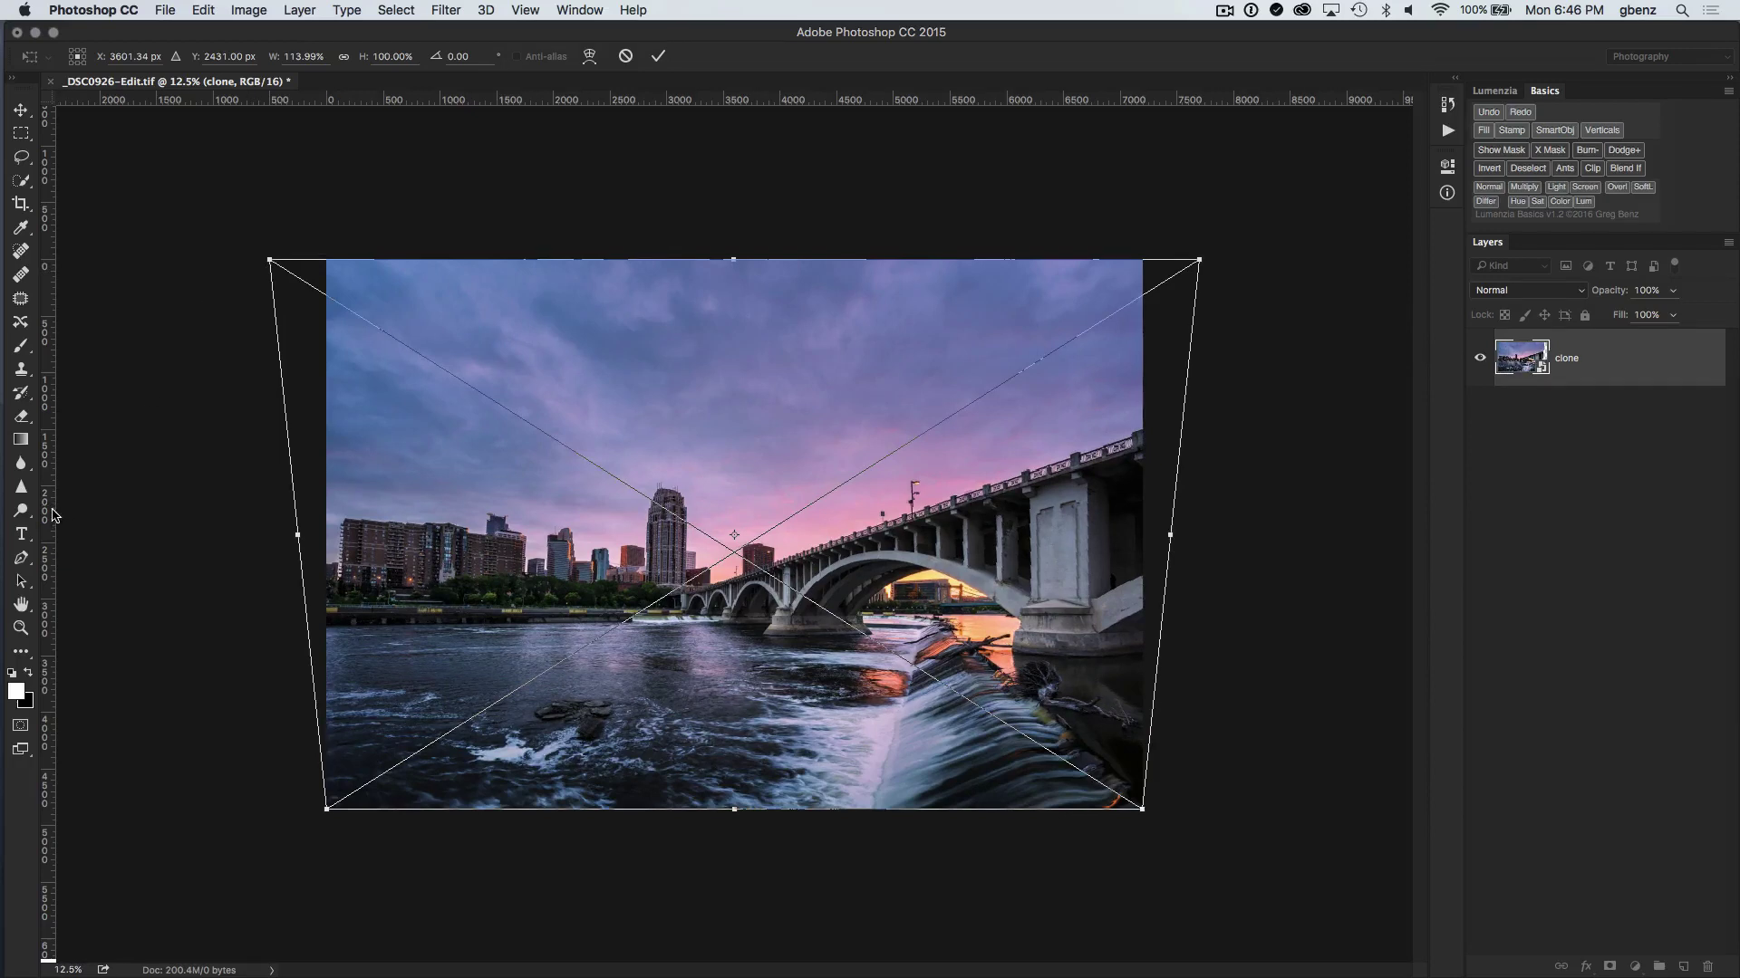
{"action": "left_click_drag", "start_coordinate": [49, 511], "coordinate": [1090, 664]}
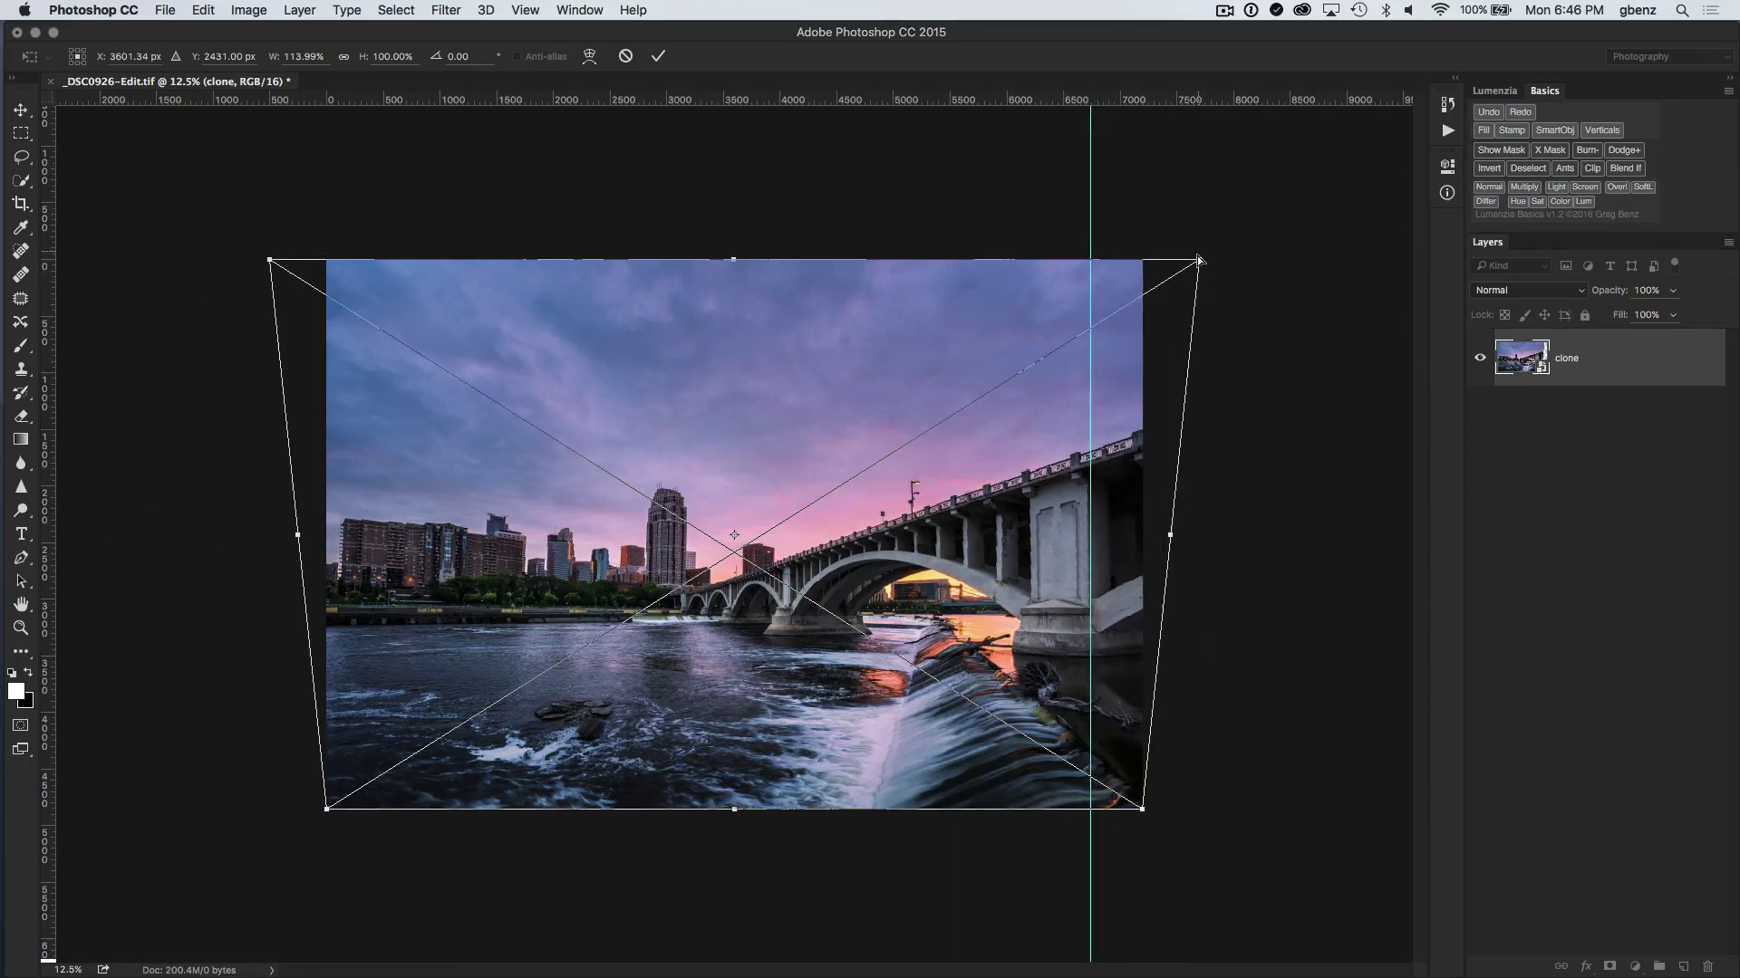
{"action": "left_click_drag", "start_coordinate": [1200, 263], "coordinate": [1206, 264]}
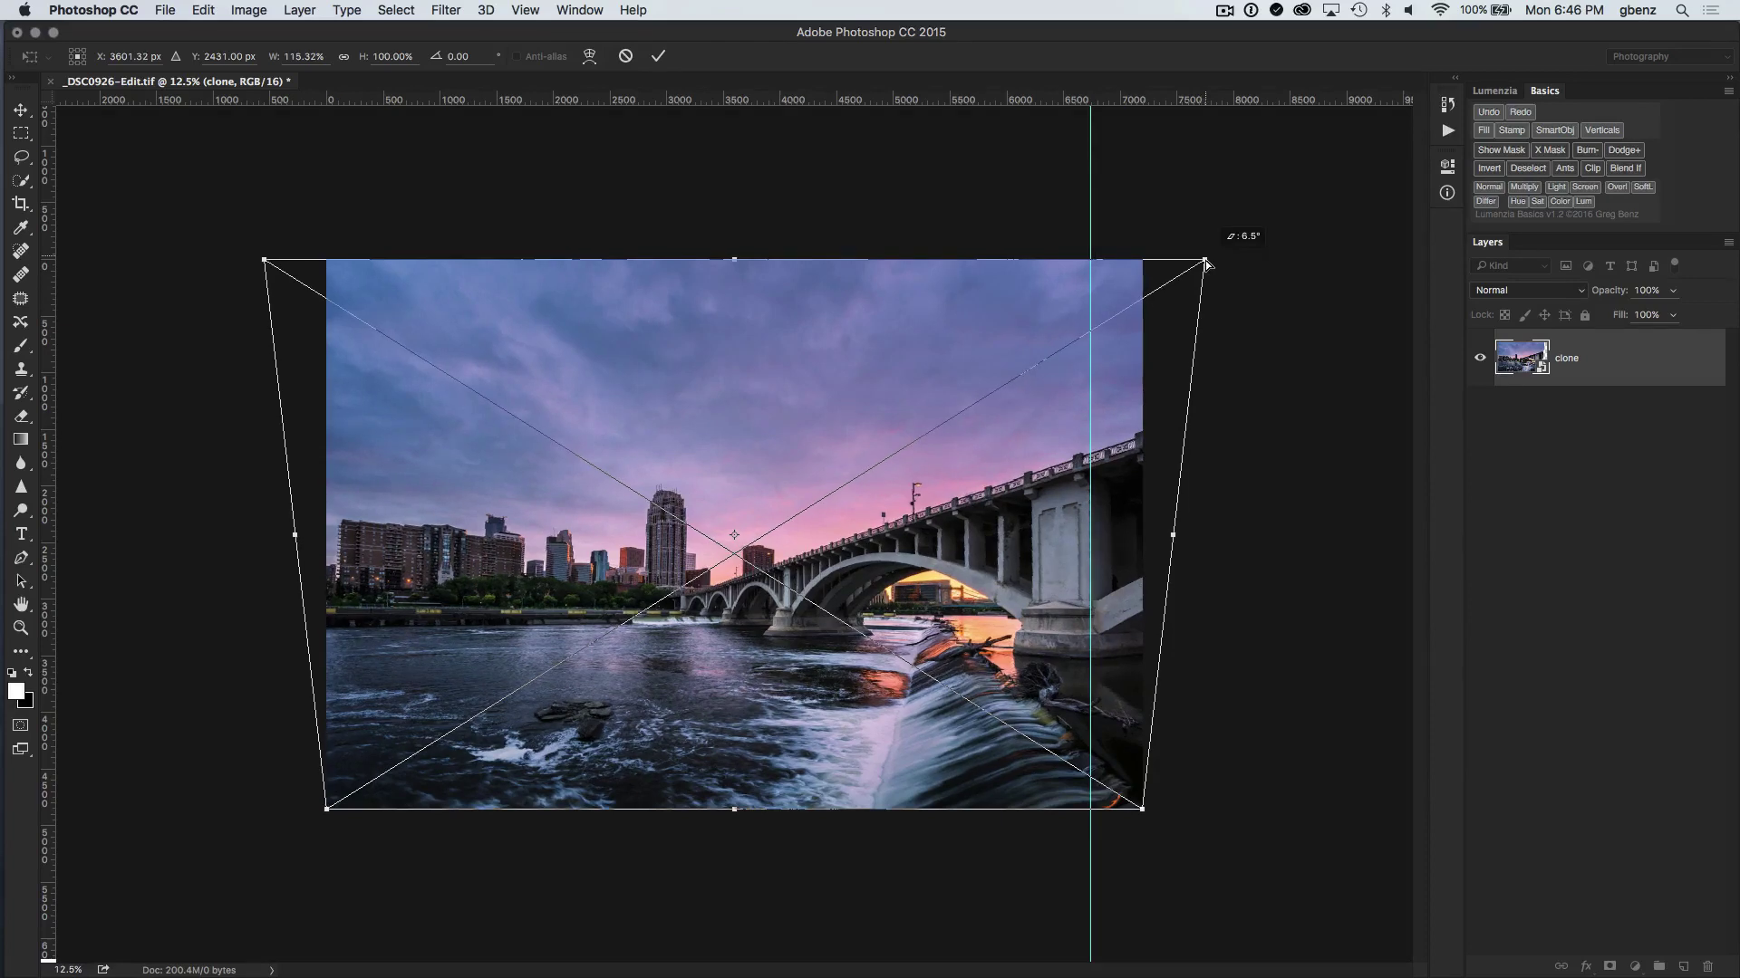
{"action": "left_click", "coordinate": [659, 57]}
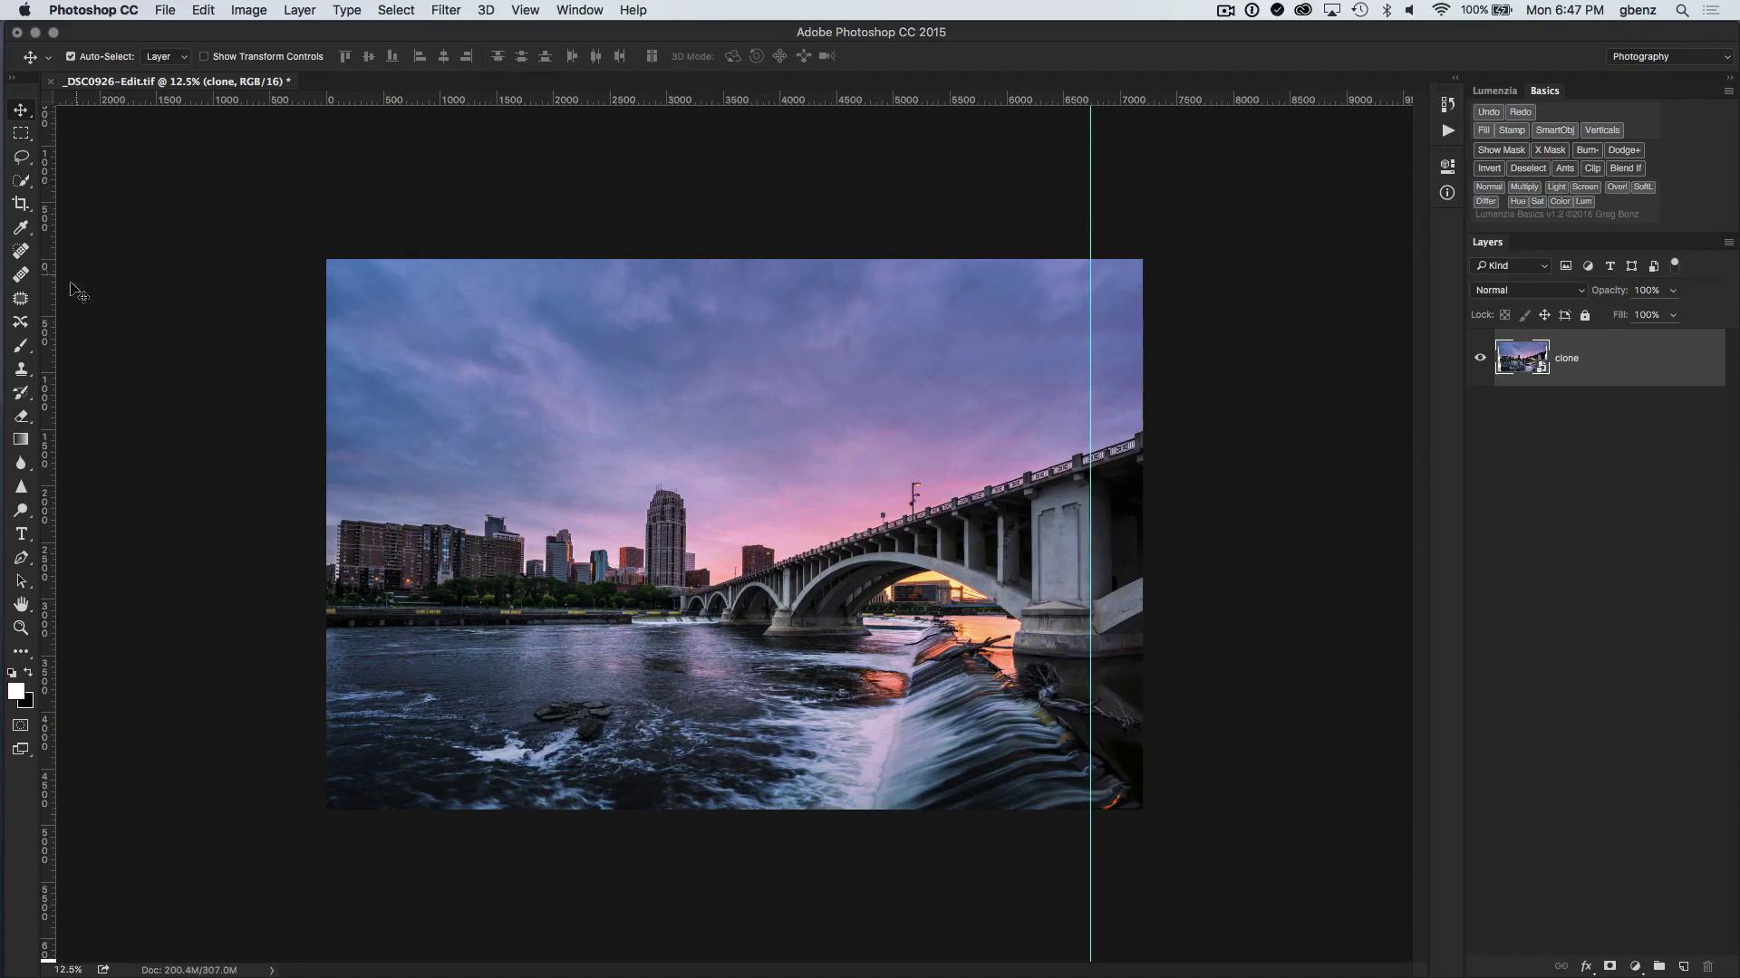
Check the tall tower and left buildings against two vertical guides, then clear all guides.
{"action": "left_click_drag", "start_coordinate": [45, 323], "coordinate": [617, 344]}
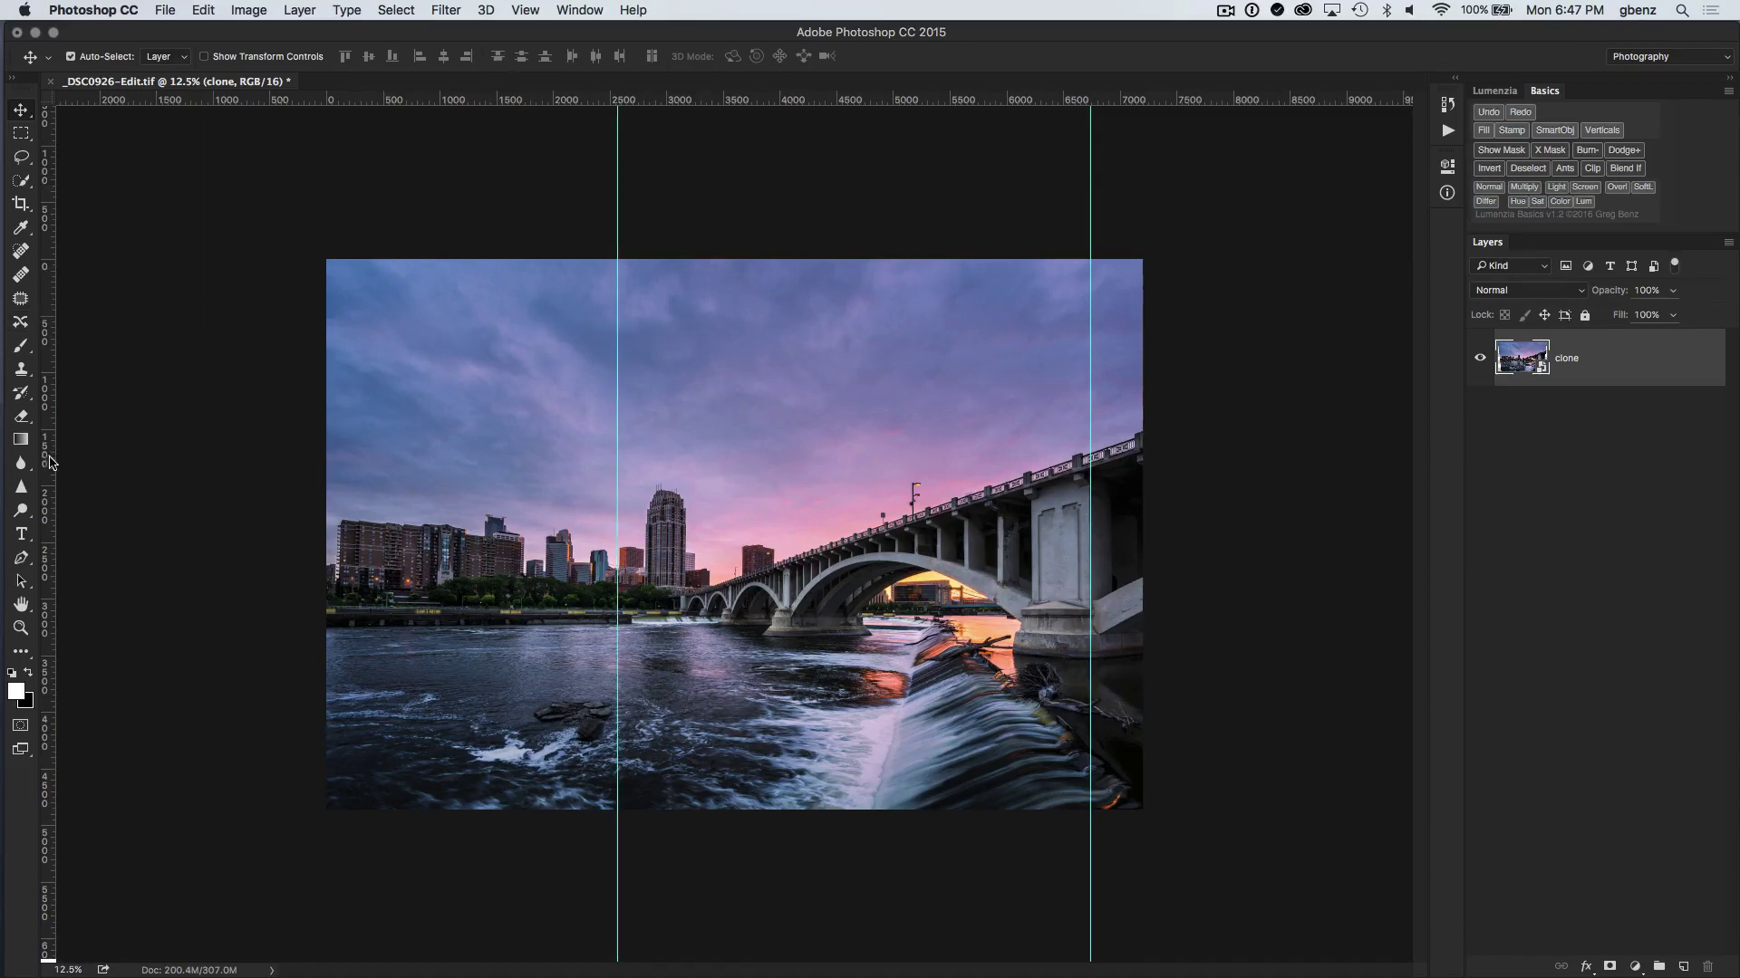
{"action": "left_click_drag", "start_coordinate": [47, 462], "coordinate": [470, 448]}
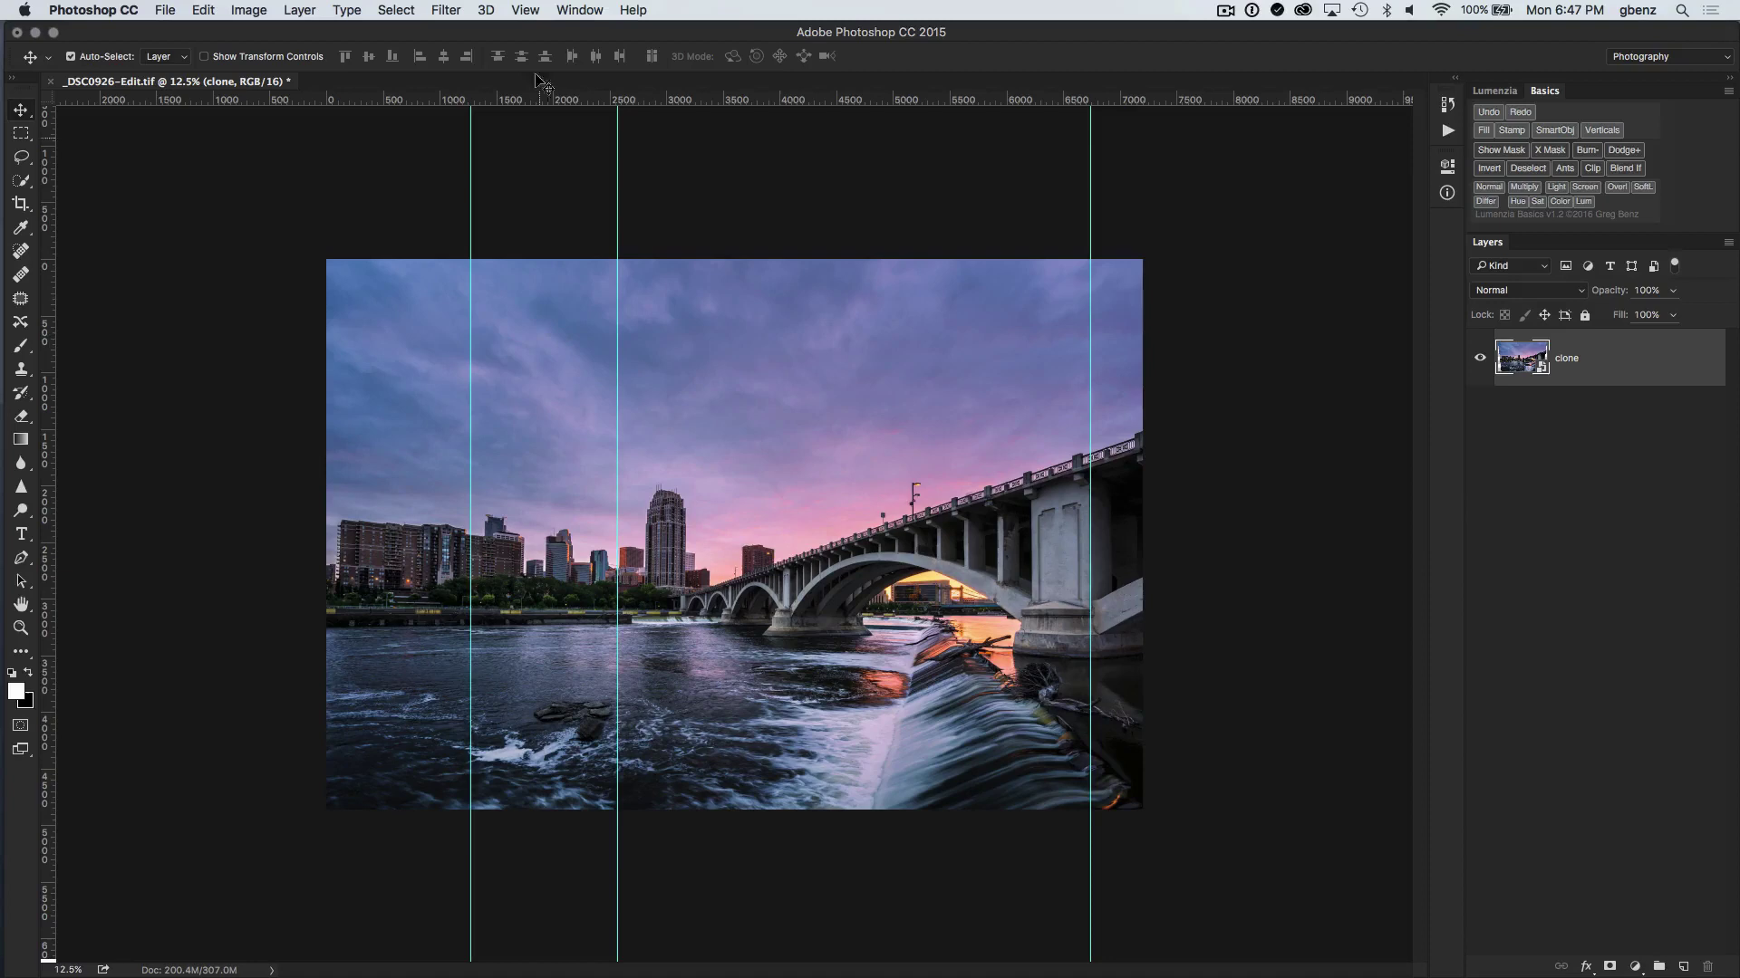
{"action": "left_click", "coordinate": [524, 10]}
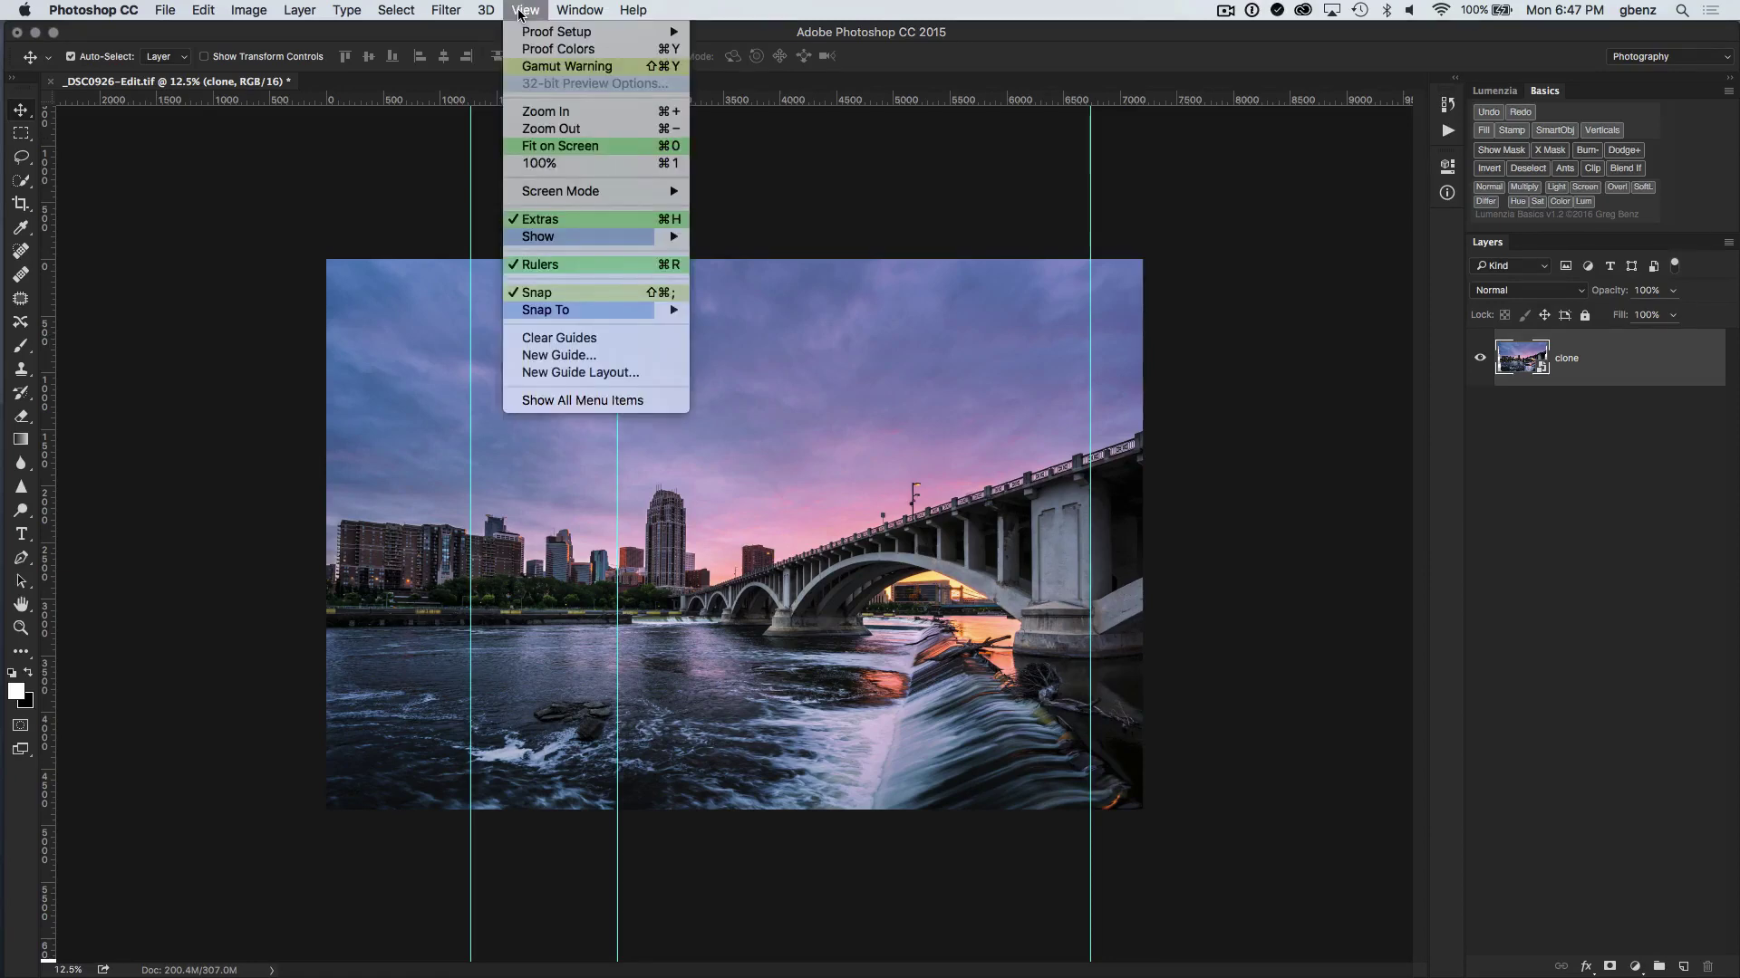
{"action": "left_click", "coordinate": [602, 338]}
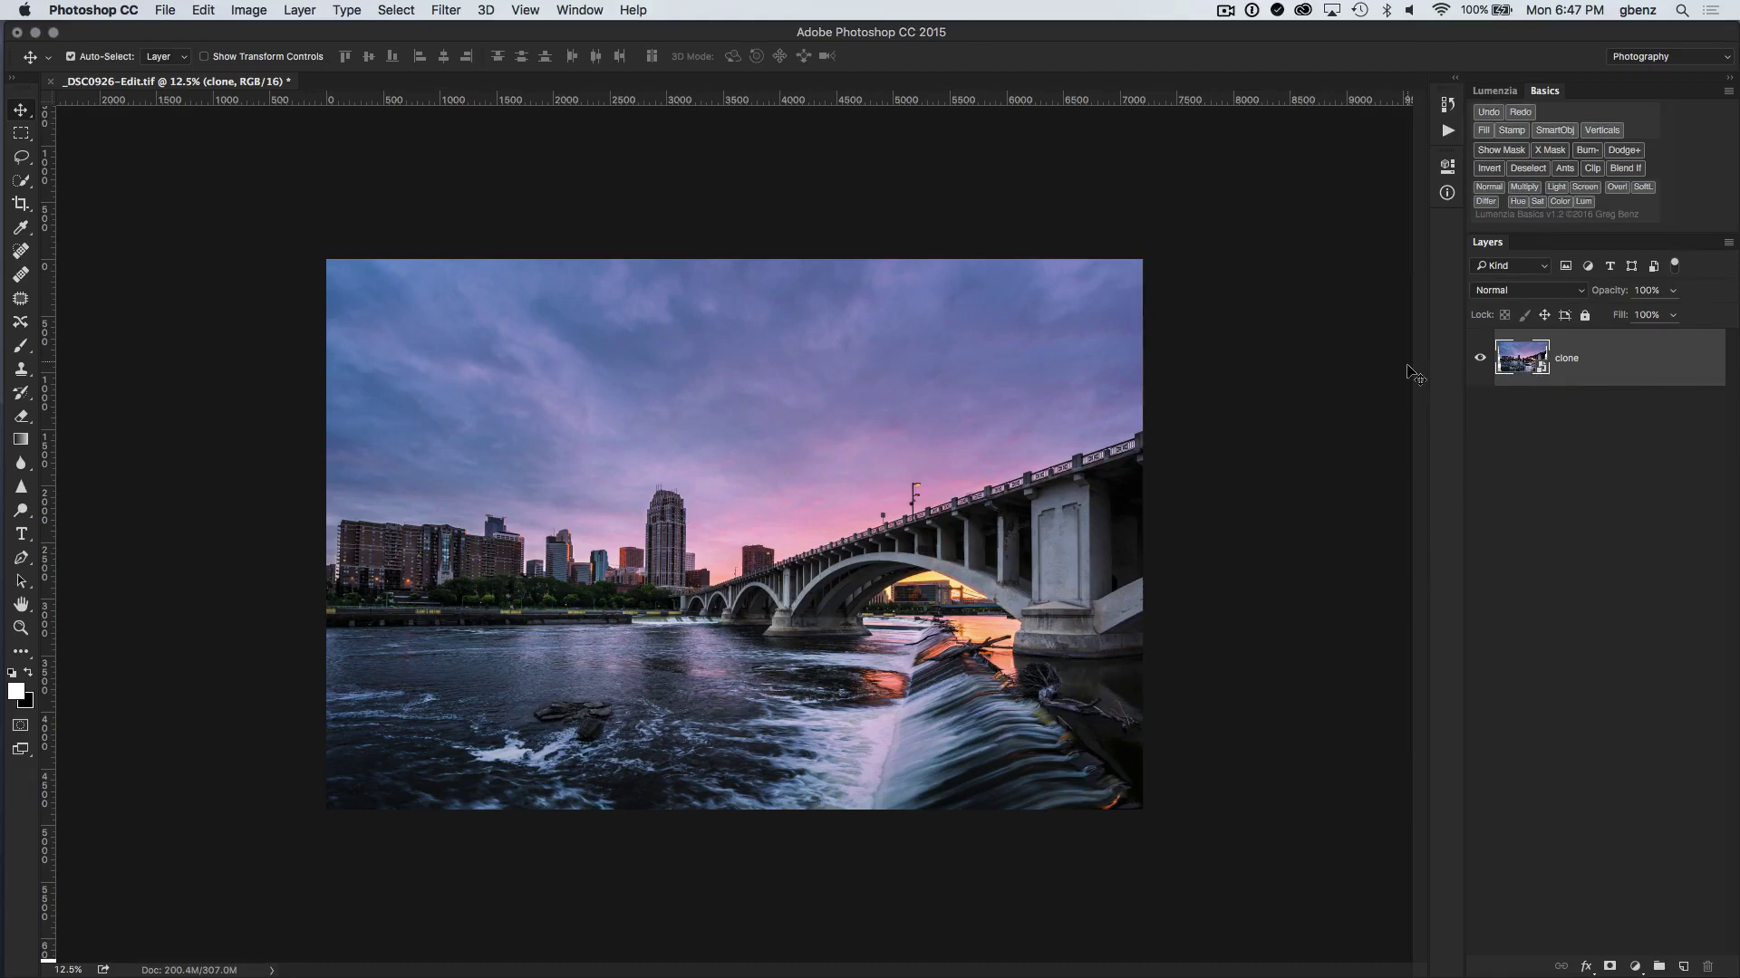
Reapply Perspective to the smart object, easing the top widening to 115.08% with a 1.19° tilt.
{"action": "left_click", "coordinate": [201, 11]}
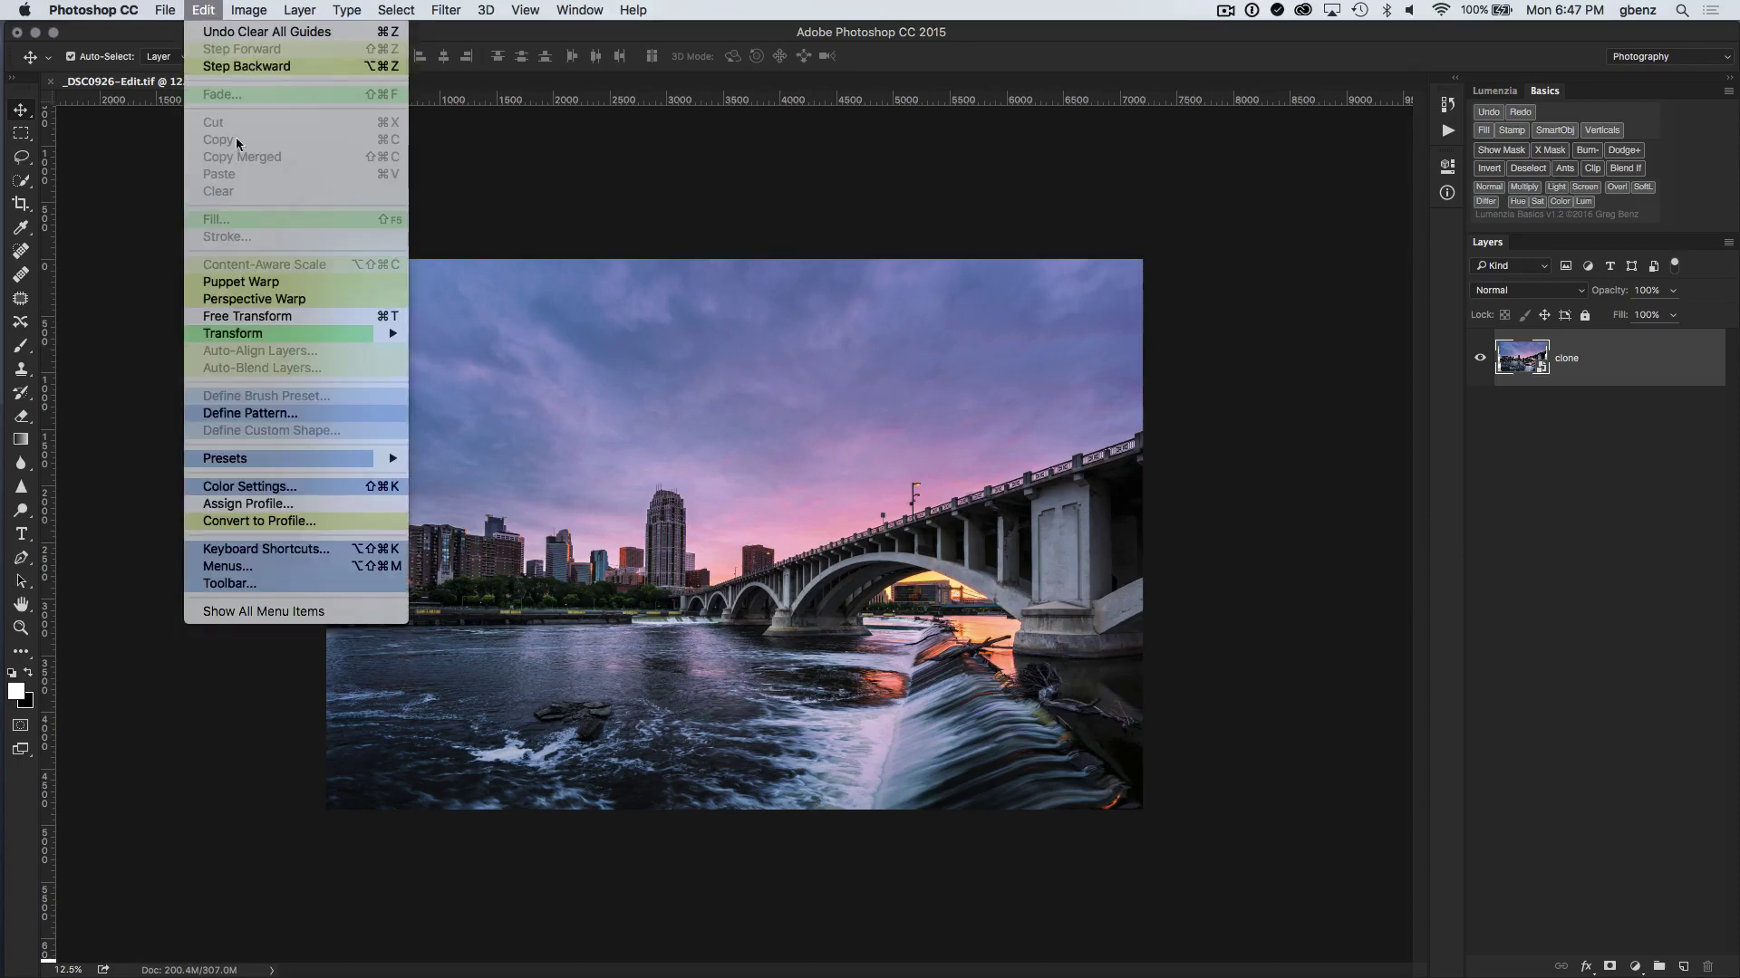
{"action": "mouse_move", "coordinate": [362, 334]}
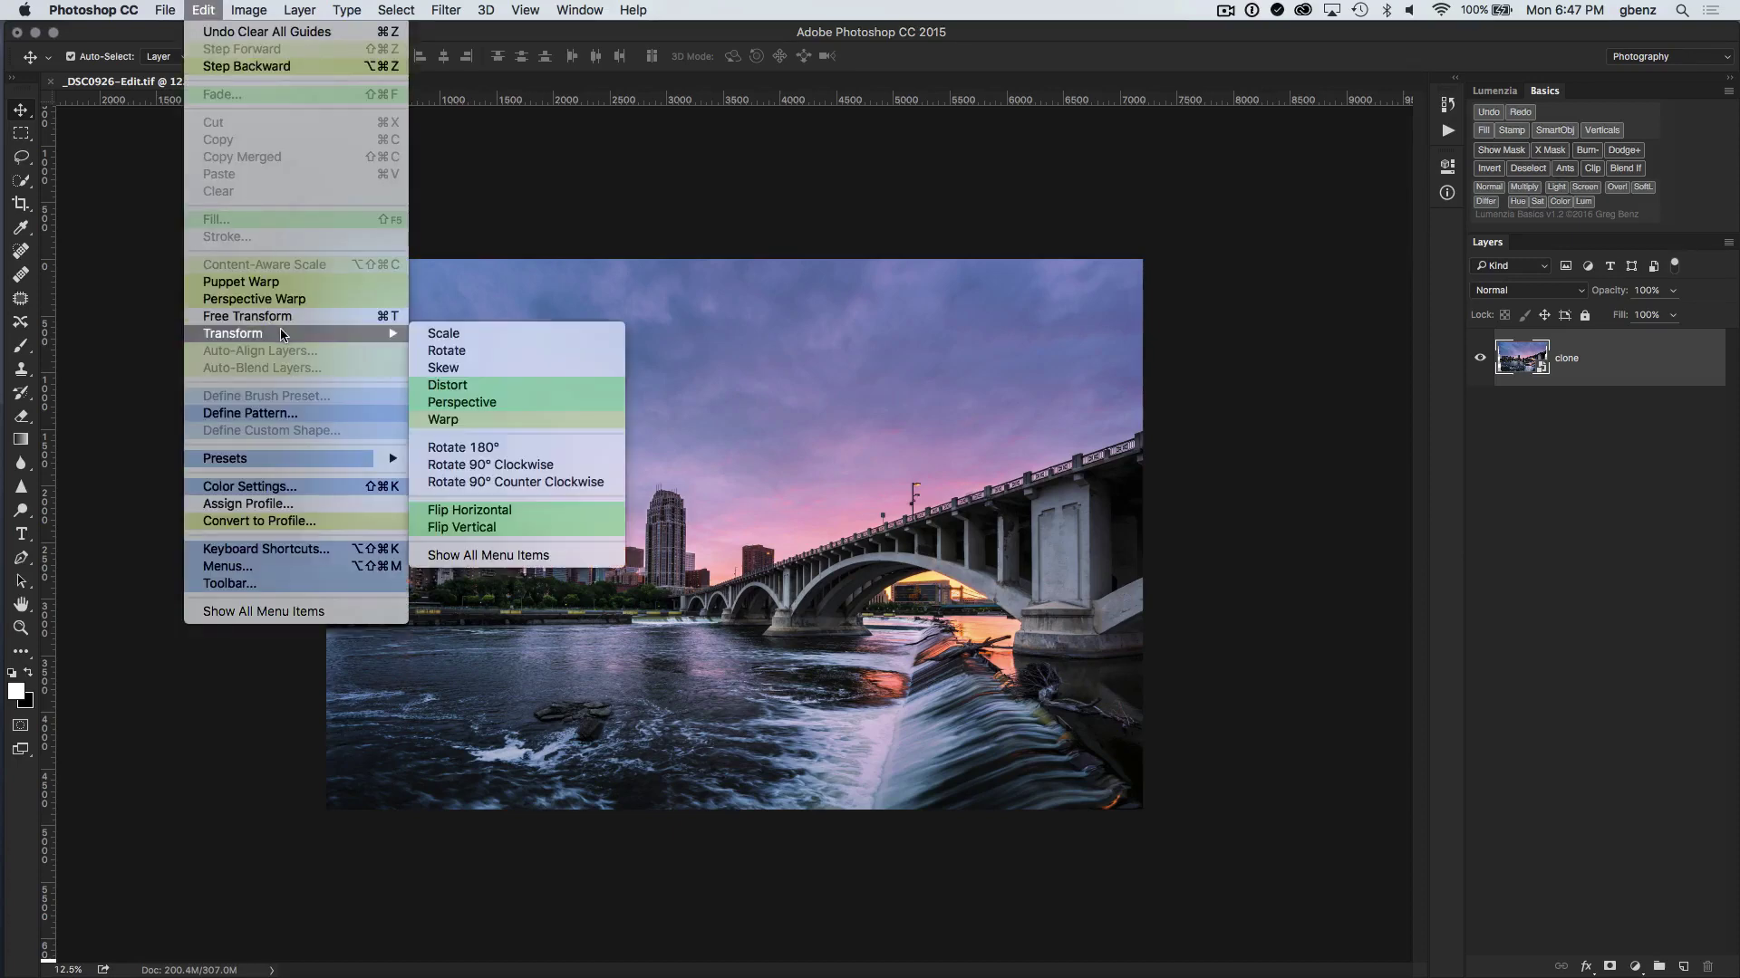
{"action": "left_click", "coordinate": [538, 404]}
{"action": "left_click_drag", "start_coordinate": [326, 261], "coordinate": [263, 260]}
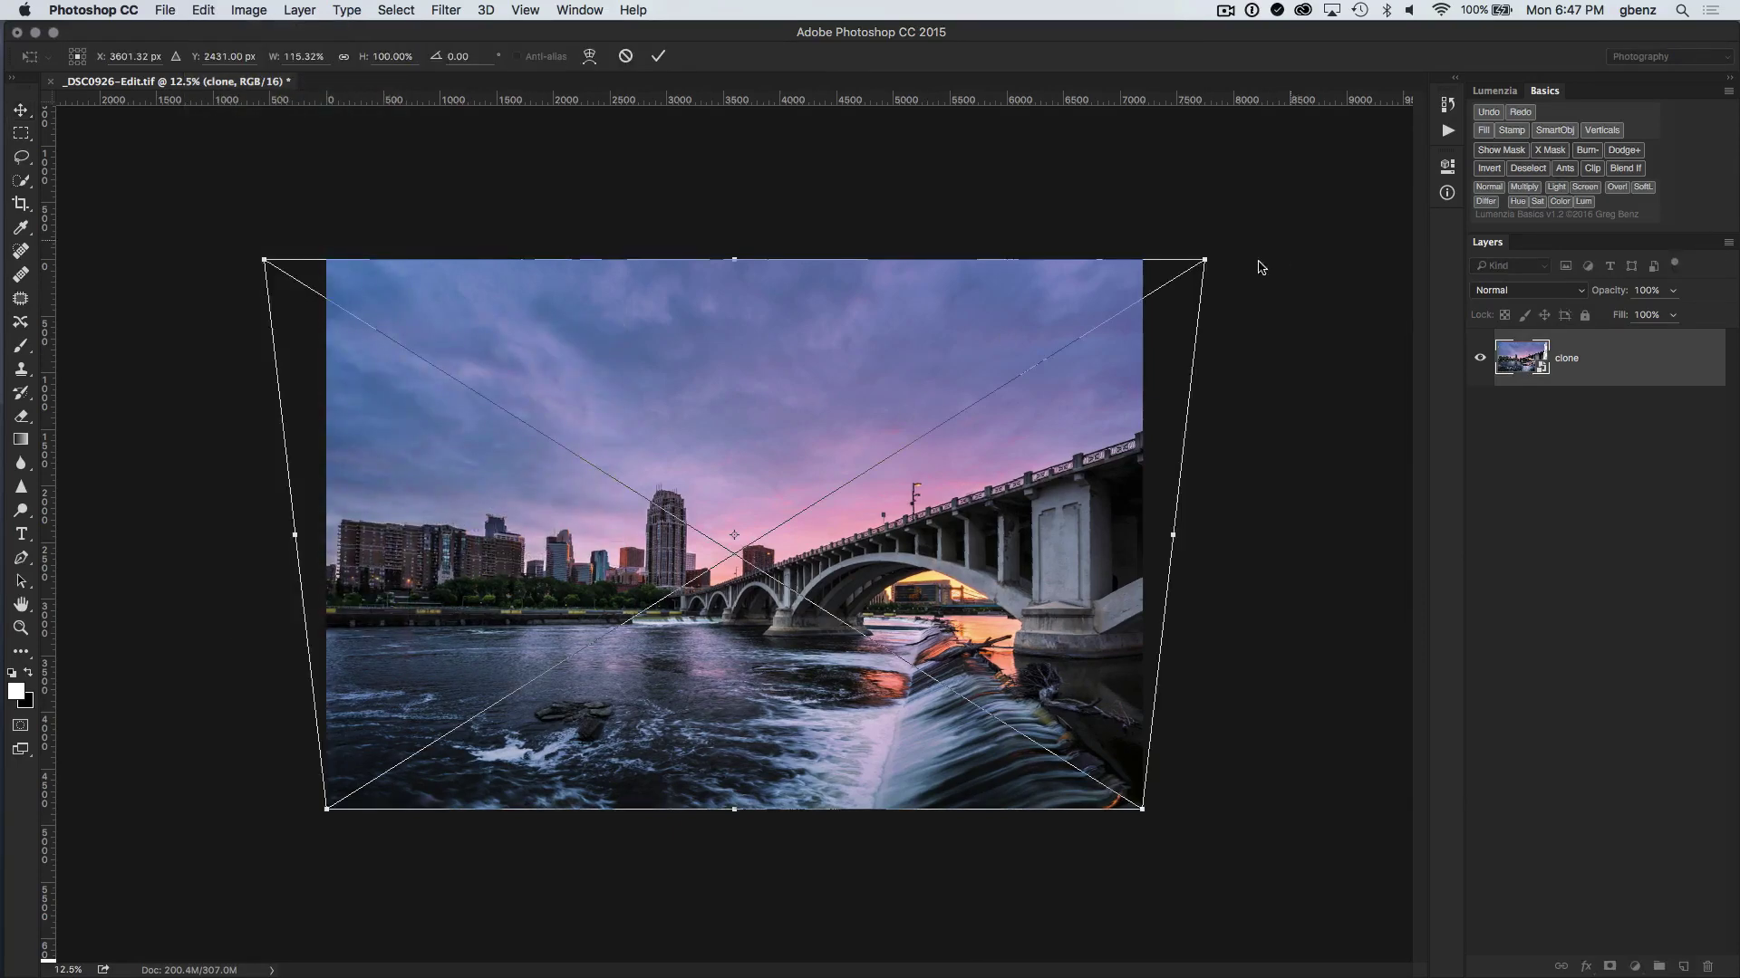
{"action": "mouse_move", "coordinate": [1205, 262]}
{"action": "left_mouse_down"}
{"action": "mouse_move", "coordinate": [1143, 263]}
{"action": "mouse_move", "coordinate": [1237, 263]}
{"action": "mouse_move", "coordinate": [1177, 264]}
{"action": "mouse_move", "coordinate": [1212, 266]}
{"action": "mouse_move", "coordinate": [1191, 278]}
{"action": "mouse_move", "coordinate": [1188, 262]}
{"action": "left_mouse_up"}
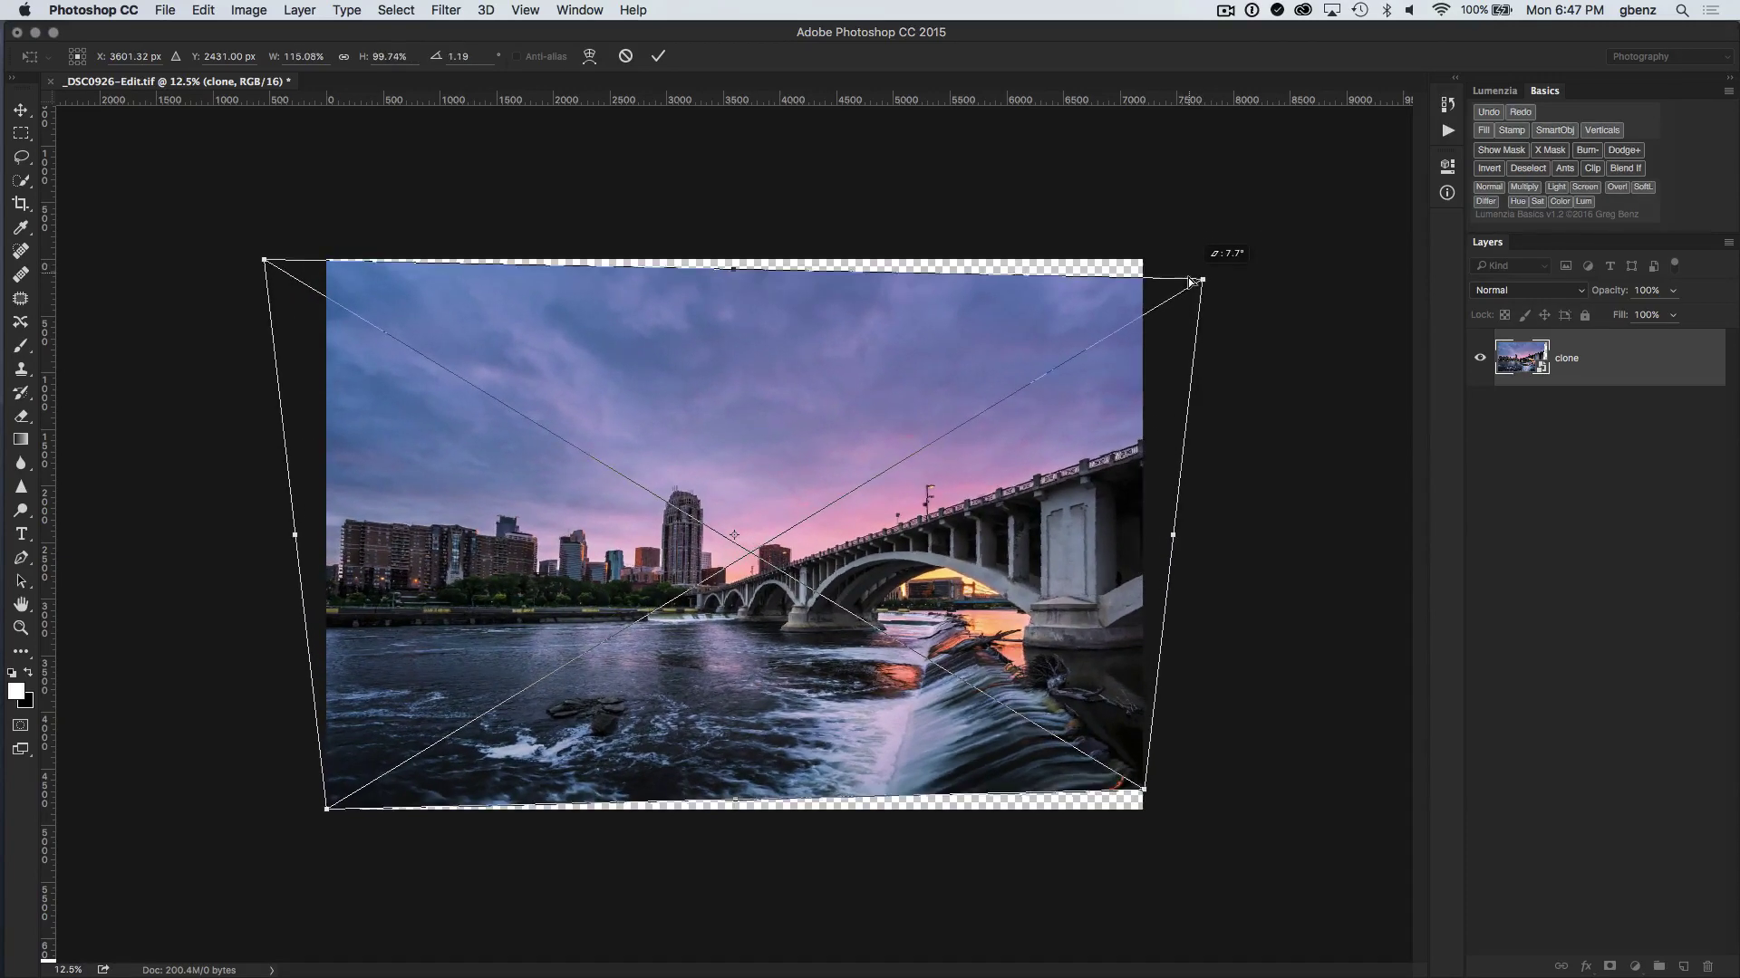